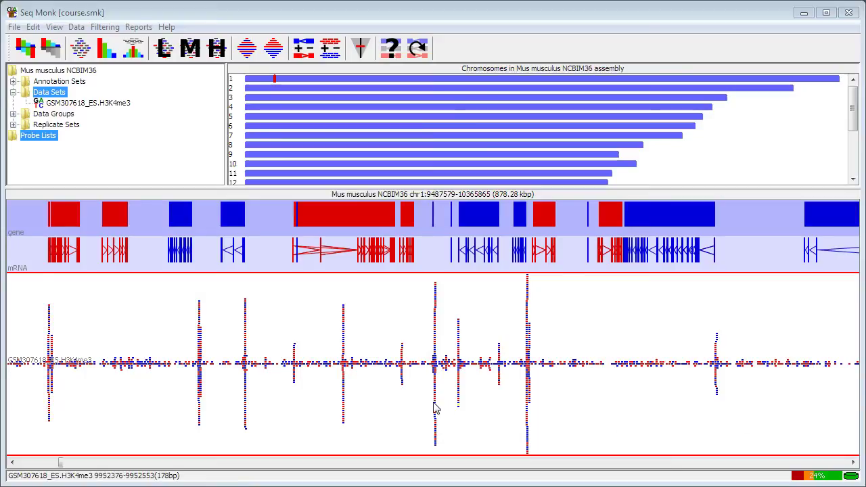
- Zoom the chromosome 1 view into a single H3K4me3 read peak
{"action": "left_click_drag", "start_coordinate": [427, 404], "coordinate": [448, 408]}
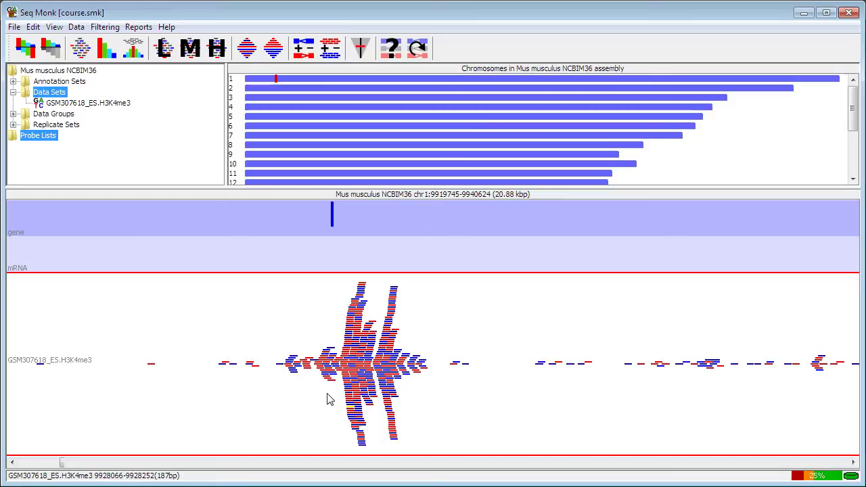
{"action": "scroll", "coordinate": [326, 399], "scroll_direction": "down", "scroll_amount": 4}
{"action": "scroll", "coordinate": [326, 399], "scroll_direction": "down", "scroll_amount": 1}
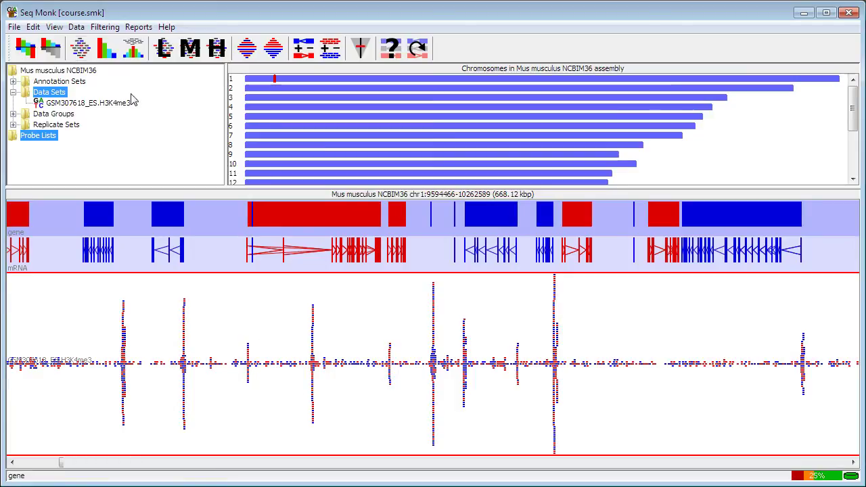
- Choose the Contig Probe Generator on the H3K4me3 data set, ignoring duplicate reads
{"action": "left_click", "coordinate": [75, 27]}
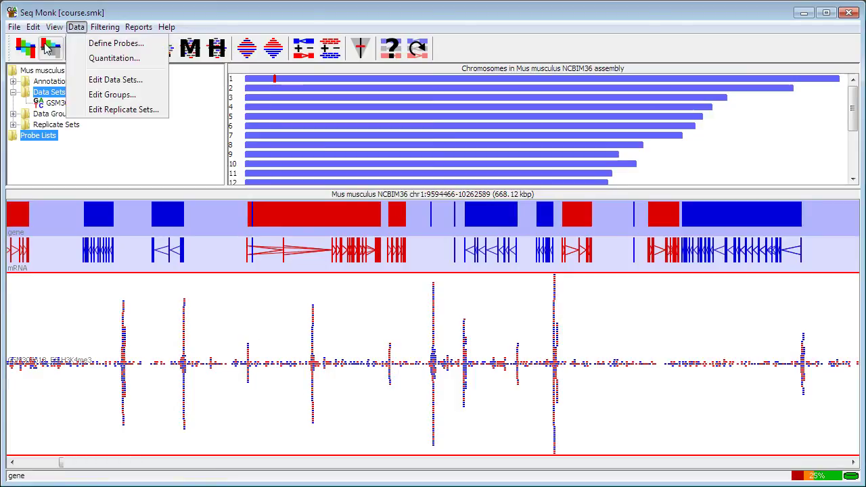
{"action": "left_click", "coordinate": [98, 46]}
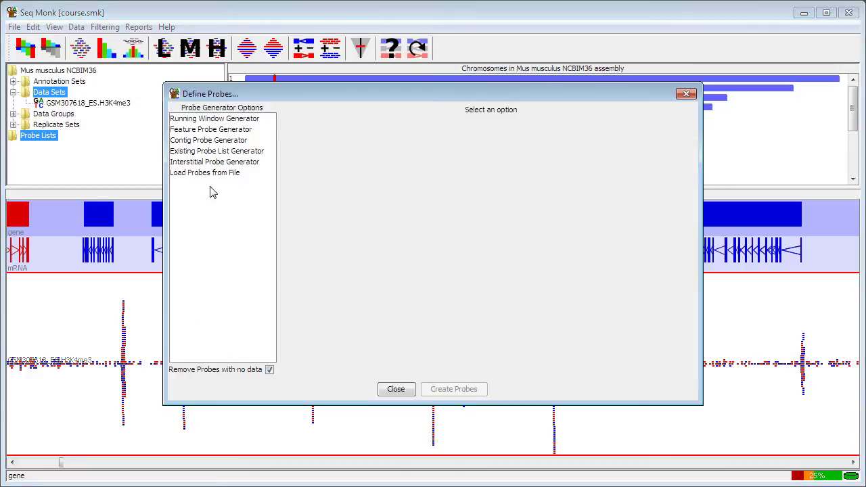
{"action": "left_click", "coordinate": [216, 141]}
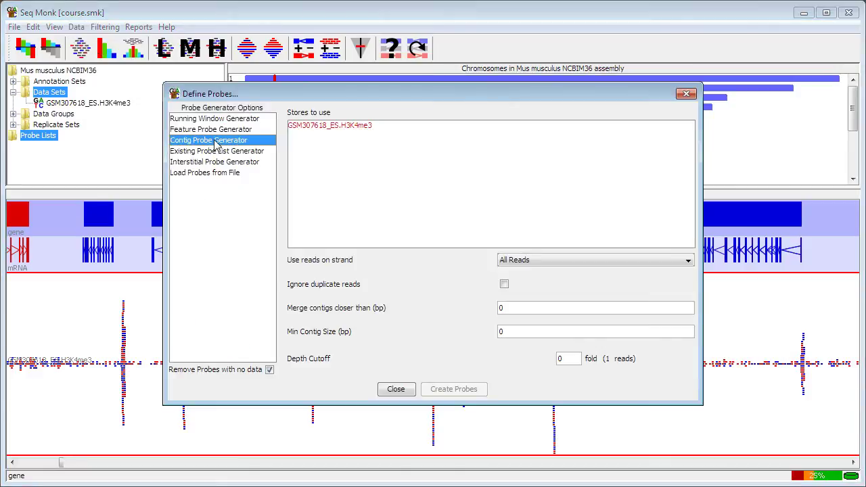
{"action": "left_click", "coordinate": [321, 125]}
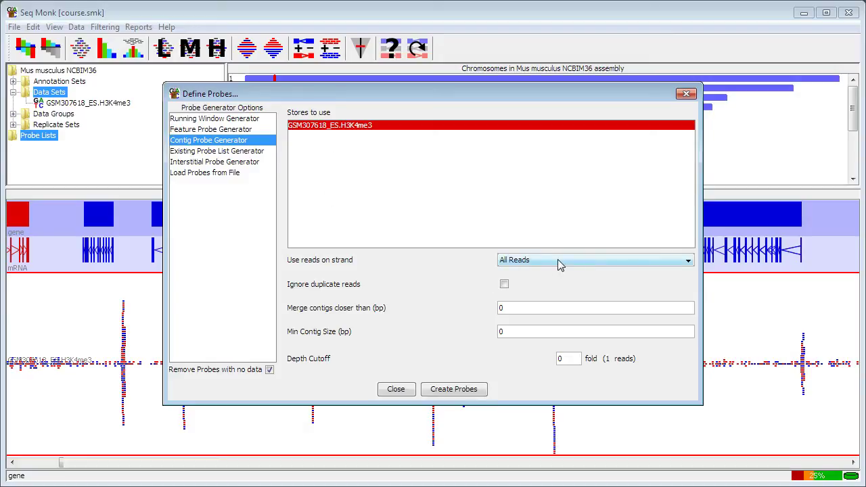
{"action": "left_click", "coordinate": [504, 284]}
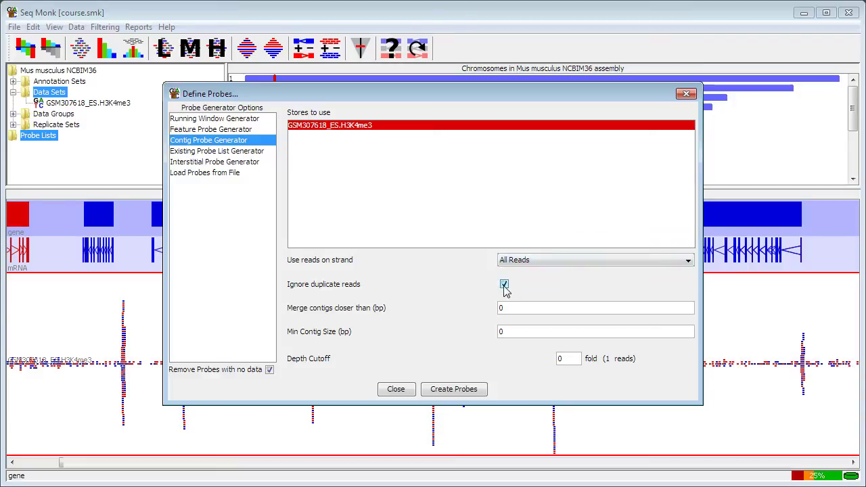
- Set minimum contig size 200, merge distance 50 and depth cutoff 10, then create probes
{"action": "double_click", "coordinate": [512, 332]}
{"action": "type", "text": "200"}
{"action": "left_click_drag", "start_coordinate": [518, 307], "coordinate": [490, 308]}
{"action": "type", "text": "50"}
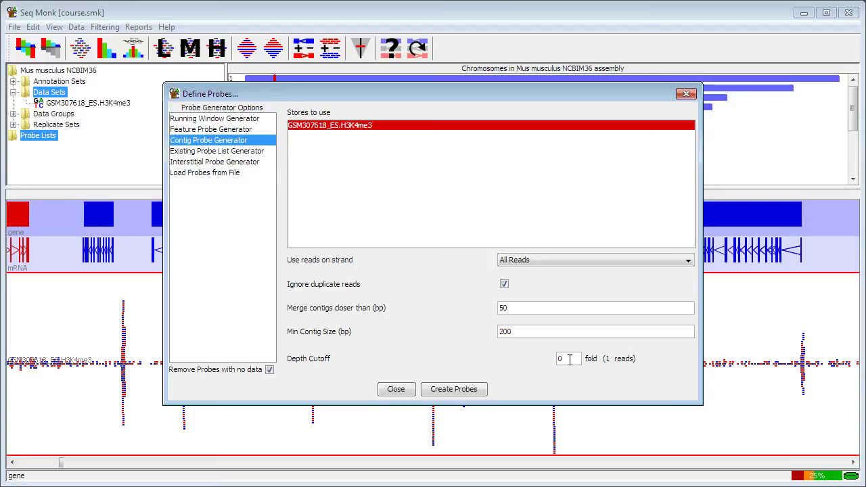
{"action": "left_click_drag", "start_coordinate": [569, 359], "coordinate": [557, 361]}
{"action": "type", "text": "10"}
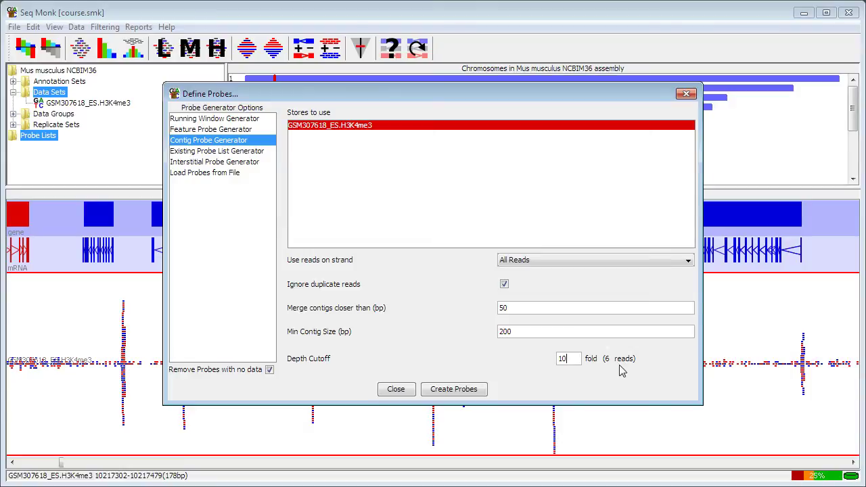
{"action": "left_click", "coordinate": [468, 392]}
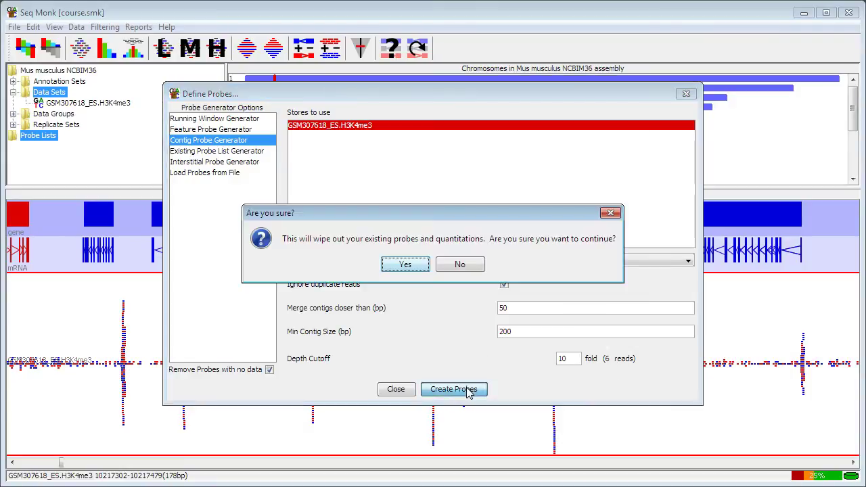
- Replace the old probes and quantitate them as log-transformed read counts, duplicates counted once
{"action": "left_click", "coordinate": [405, 265]}
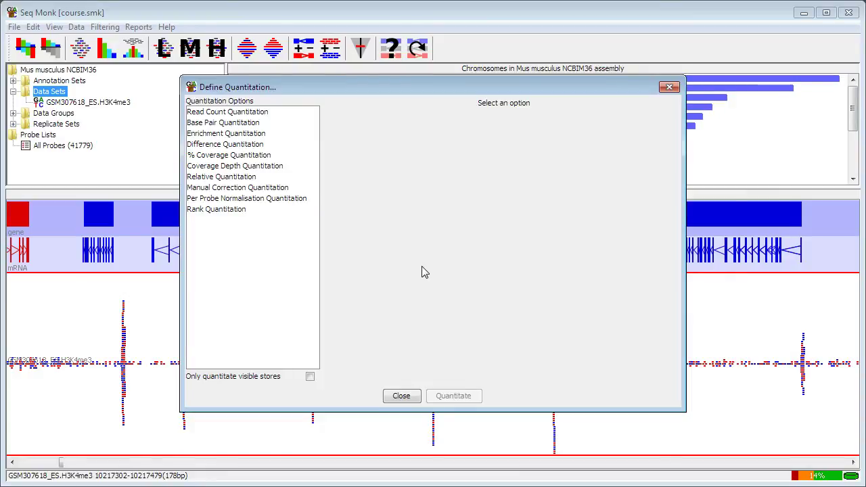
{"action": "left_click", "coordinate": [257, 113]}
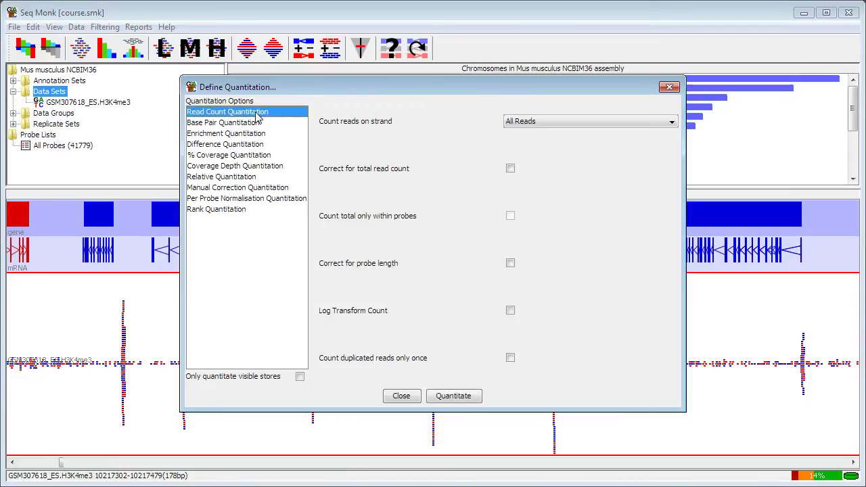
{"action": "left_click", "coordinate": [510, 310]}
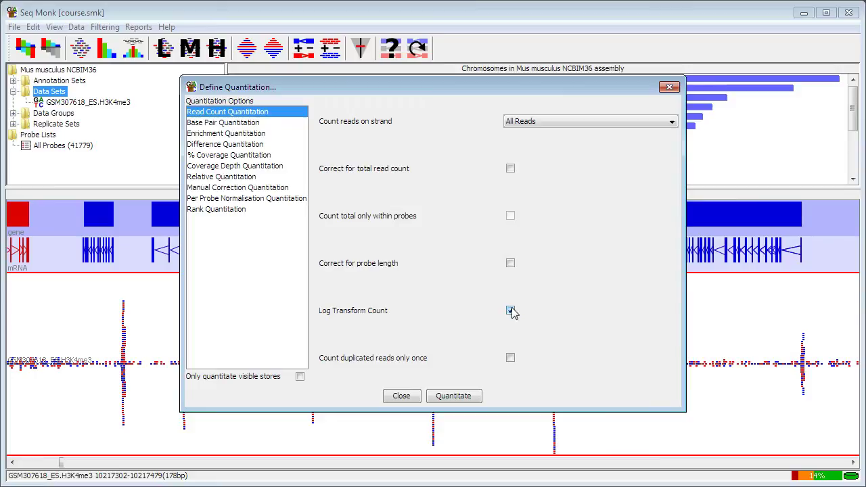
{"action": "left_click", "coordinate": [511, 360]}
{"action": "left_click", "coordinate": [454, 396]}
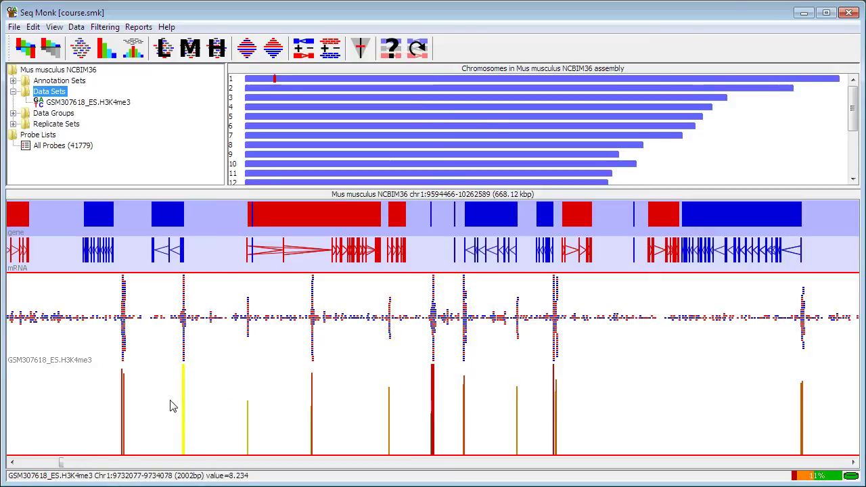
{"action": "left_click_drag", "start_coordinate": [170, 406], "coordinate": [204, 406]}
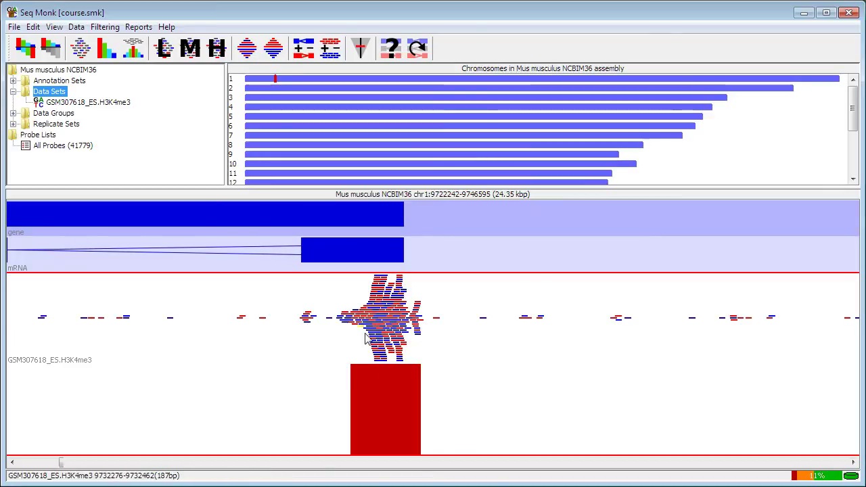
{"action": "scroll", "coordinate": [566, 402], "scroll_direction": "down", "scroll_amount": 1}
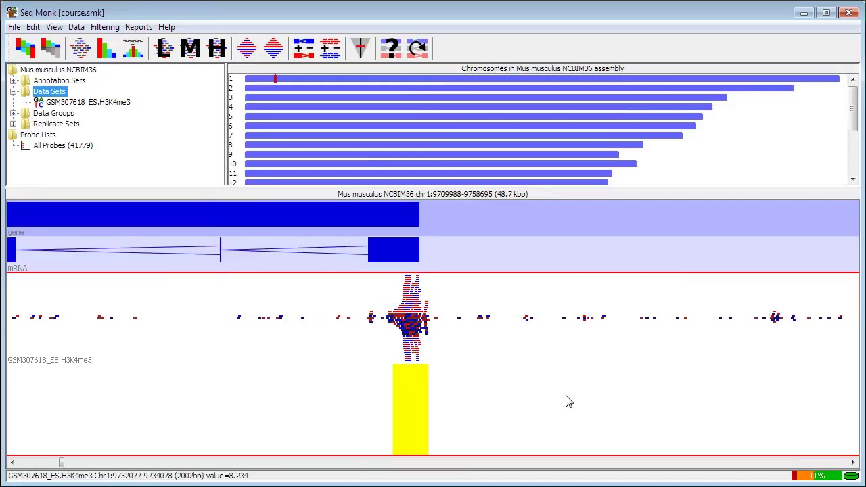
{"action": "scroll", "coordinate": [567, 401], "scroll_direction": "down", "scroll_amount": 3}
{"action": "left_click_drag", "start_coordinate": [305, 402], "coordinate": [359, 406]}
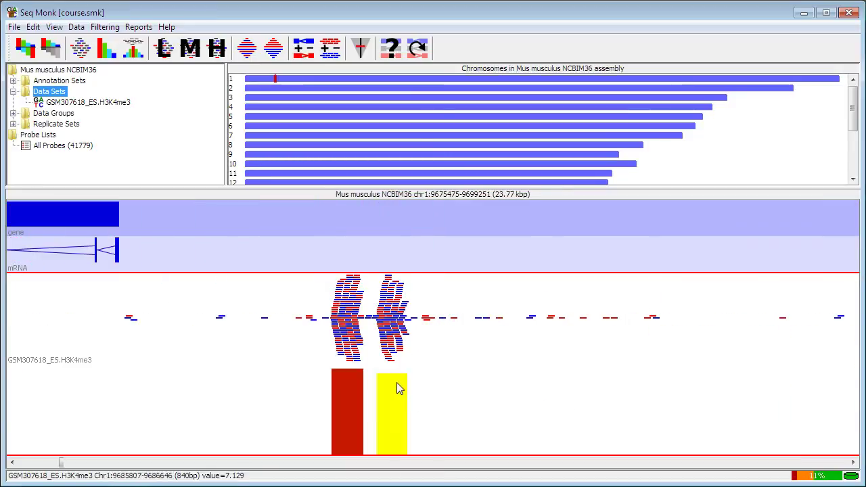
{"action": "scroll", "coordinate": [508, 385], "scroll_direction": "down", "scroll_amount": 2}
{"action": "scroll", "coordinate": [508, 385], "scroll_direction": "down", "scroll_amount": 2}
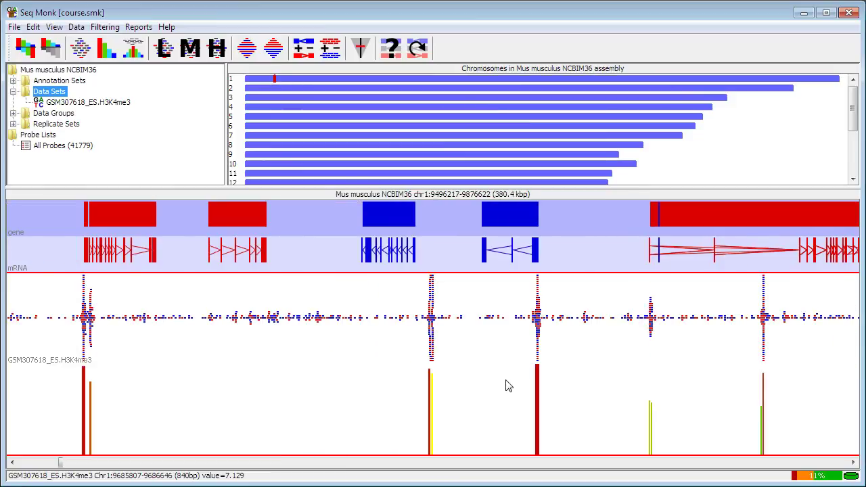
{"action": "left_click_drag", "start_coordinate": [636, 434], "coordinate": [666, 437]}
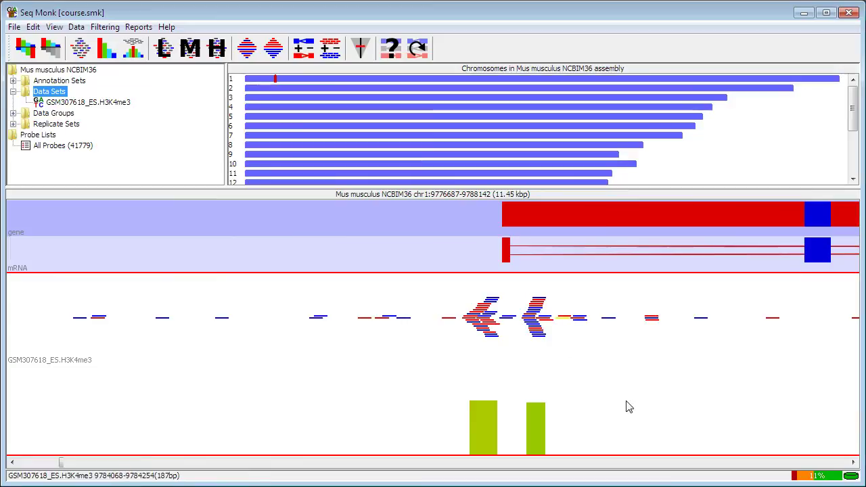
{"action": "scroll", "coordinate": [626, 402], "scroll_direction": "down", "scroll_amount": 5}
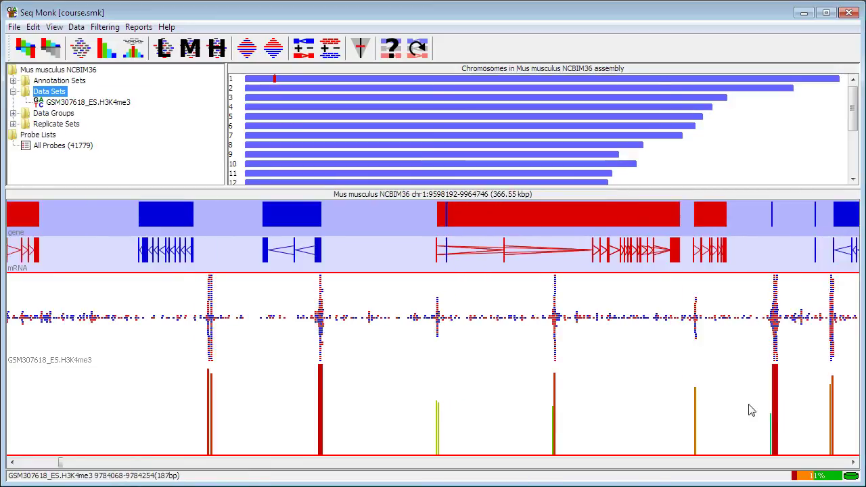
{"action": "left_click_drag", "start_coordinate": [754, 410], "coordinate": [791, 414]}
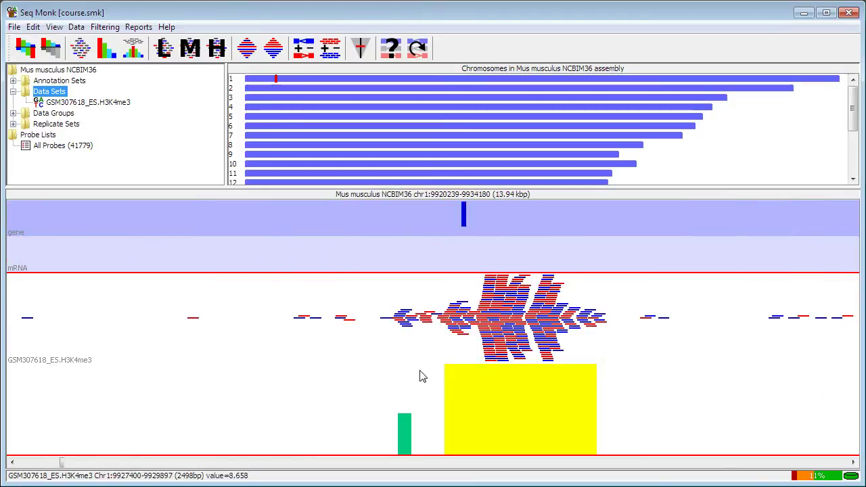
{"action": "scroll", "coordinate": [391, 372], "scroll_direction": "down", "scroll_amount": 3}
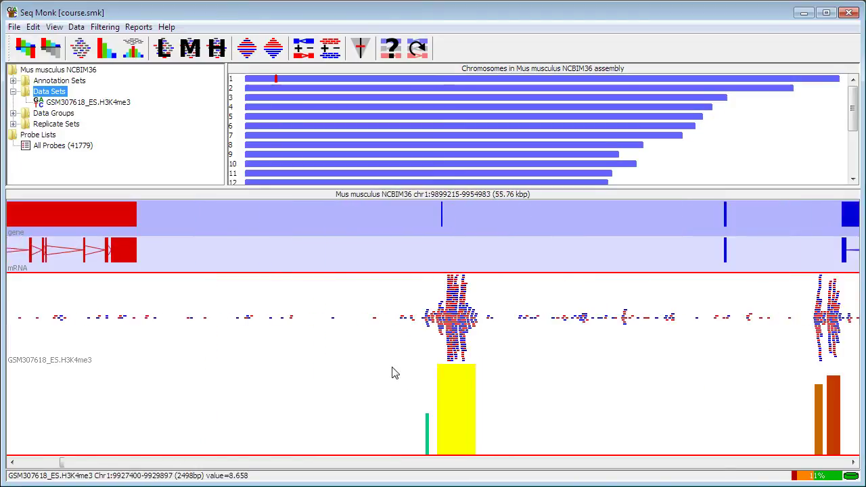
{"action": "left_click_drag", "start_coordinate": [614, 413], "coordinate": [661, 413]}
{"action": "scroll", "coordinate": [587, 407], "scroll_direction": "down", "scroll_amount": 2}
{"action": "scroll", "coordinate": [588, 406], "scroll_direction": "down", "scroll_amount": 3}
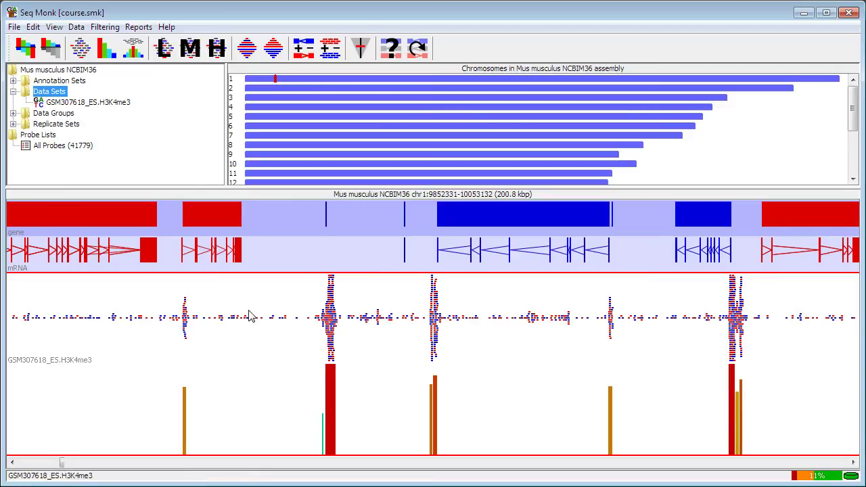
- Enlarge the H3K4me3 chromosome overview and rescale the probe data zoom to about 4
{"action": "left_click", "coordinate": [106, 105]}
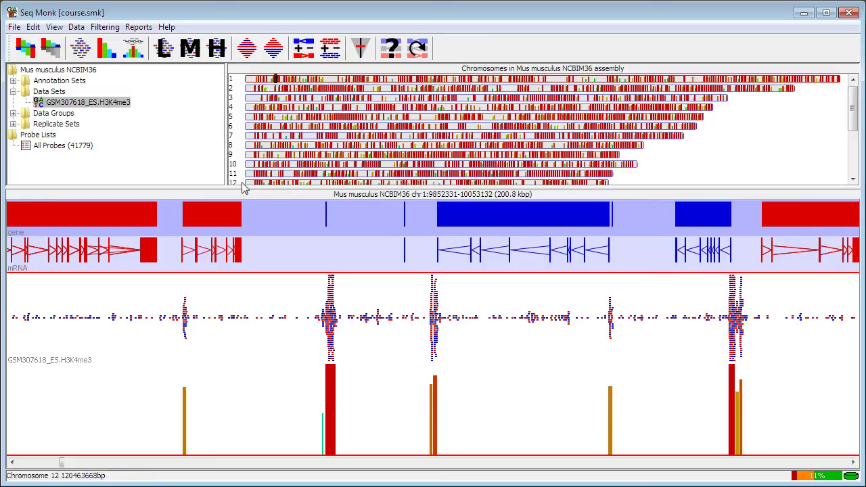
{"action": "left_click_drag", "start_coordinate": [241, 188], "coordinate": [241, 244]}
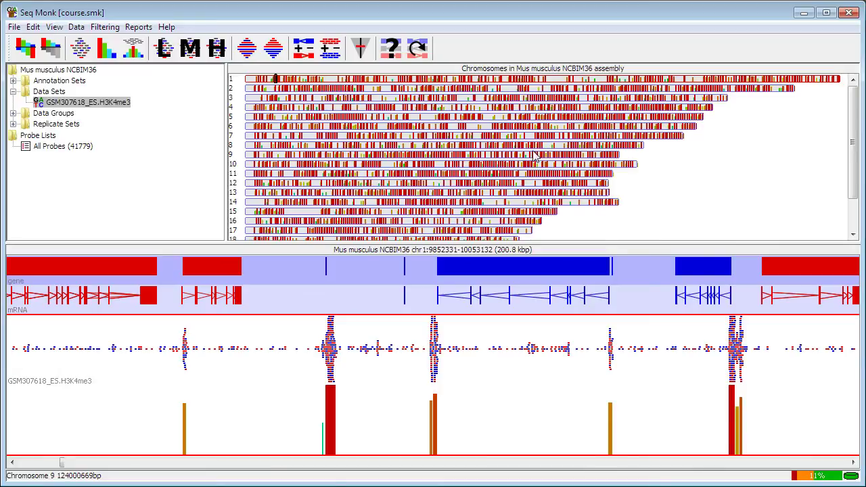
{"action": "key", "text": "ctrl+z"}
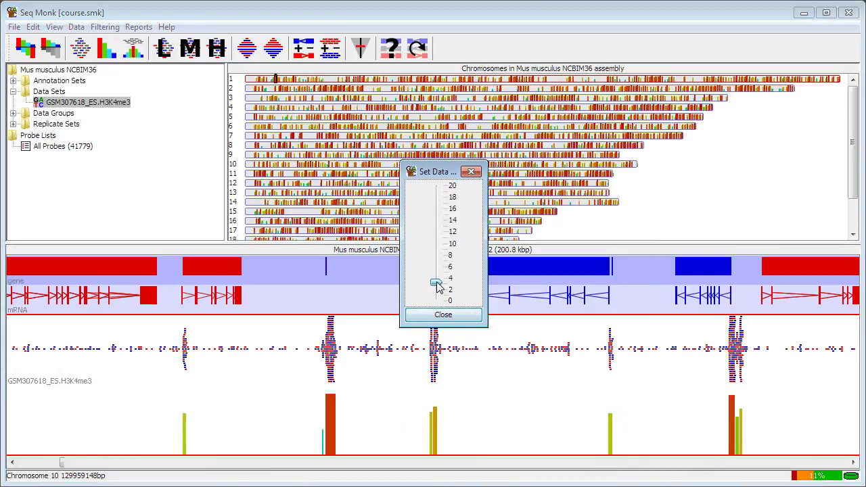
{"action": "left_click_drag", "start_coordinate": [437, 290], "coordinate": [436, 286]}
{"action": "left_click", "coordinate": [460, 317]}
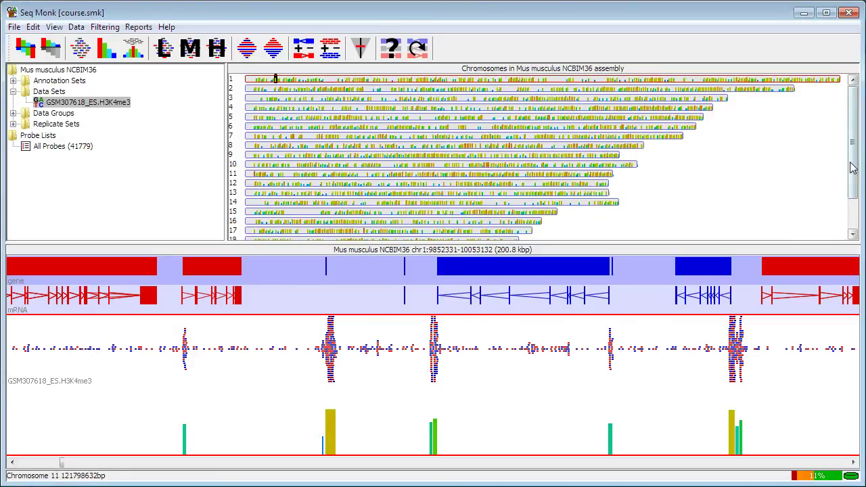
{"action": "left_click_drag", "start_coordinate": [852, 146], "coordinate": [852, 177]}
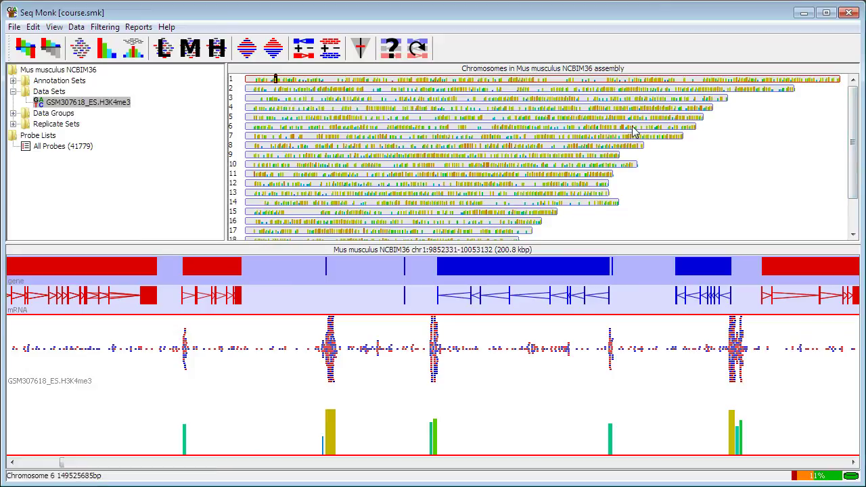
- Show the GSM307618_ES.H3K4me3 probe value histogram, shrink it and place it on the right
{"action": "right_click", "coordinate": [89, 108]}
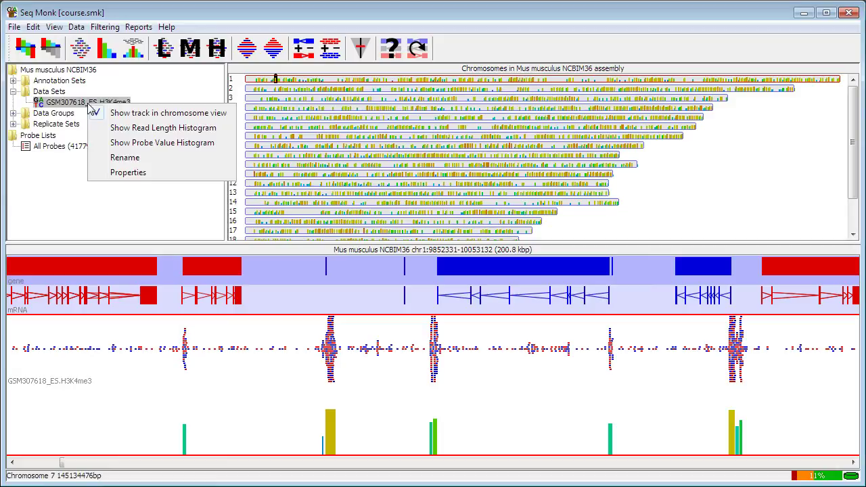
{"action": "left_click", "coordinate": [167, 144]}
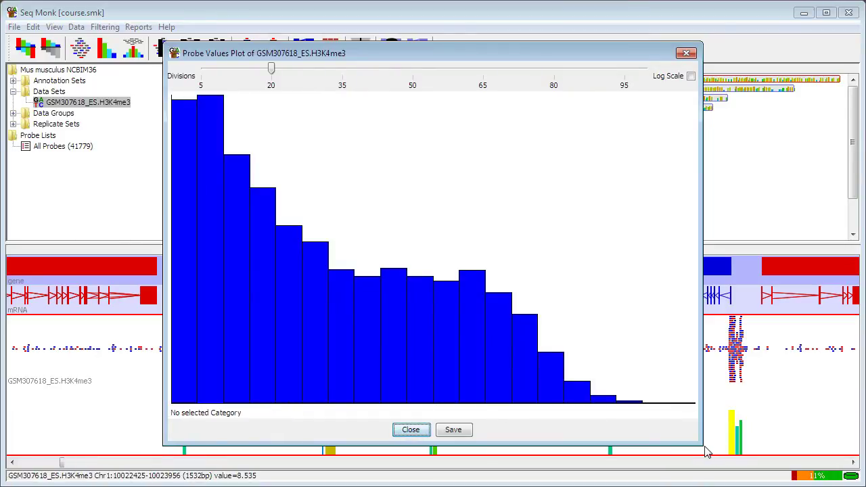
{"action": "left_click_drag", "start_coordinate": [702, 445], "coordinate": [422, 308]}
{"action": "left_click_drag", "start_coordinate": [331, 59], "coordinate": [583, 76]}
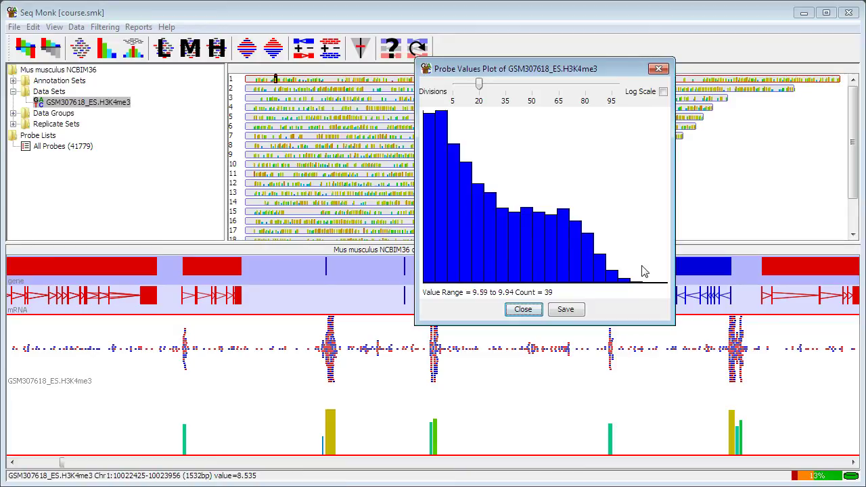
{"action": "left_click_drag", "start_coordinate": [598, 68], "coordinate": [693, 88]}
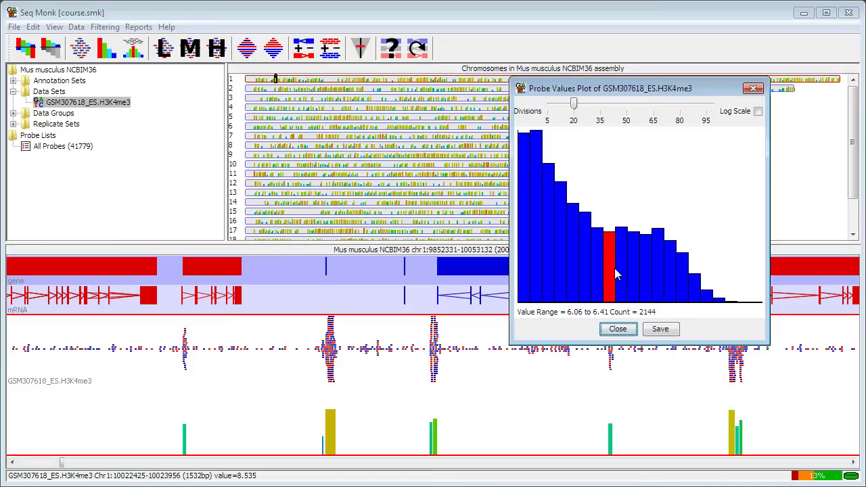
- Show the All Probes length histogram, shrink and reposition it, and raise divisions to about 60
{"action": "left_click", "coordinate": [48, 153]}
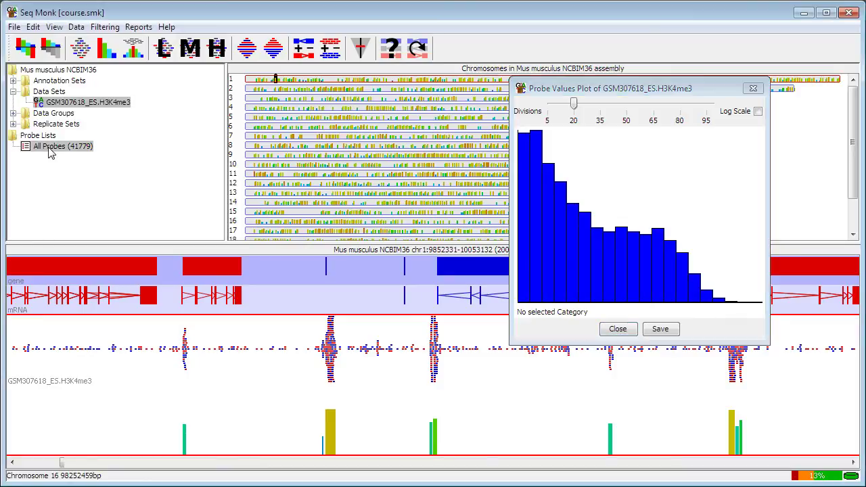
{"action": "right_click", "coordinate": [49, 152]}
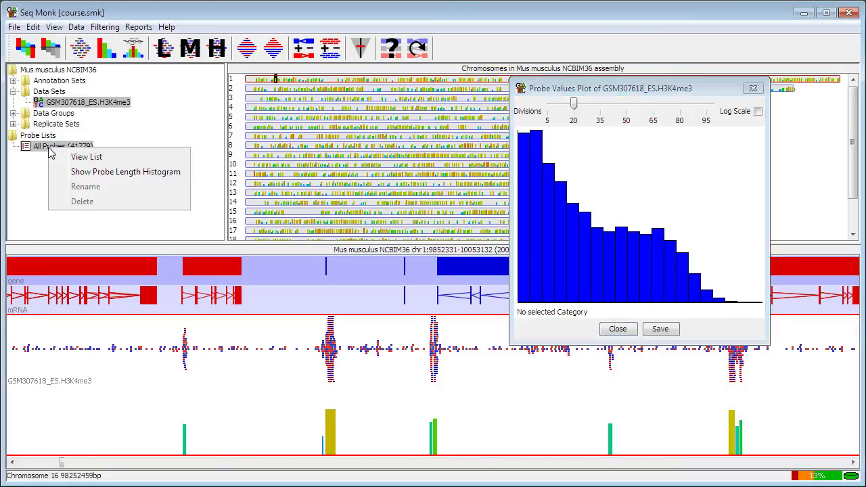
{"action": "left_click", "coordinate": [101, 172]}
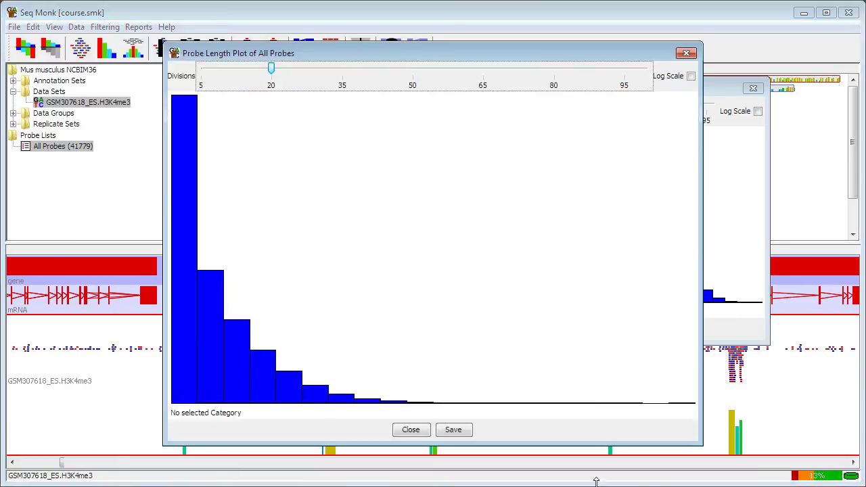
{"action": "left_click_drag", "start_coordinate": [702, 446], "coordinate": [473, 300]}
{"action": "left_click_drag", "start_coordinate": [352, 60], "coordinate": [358, 115]}
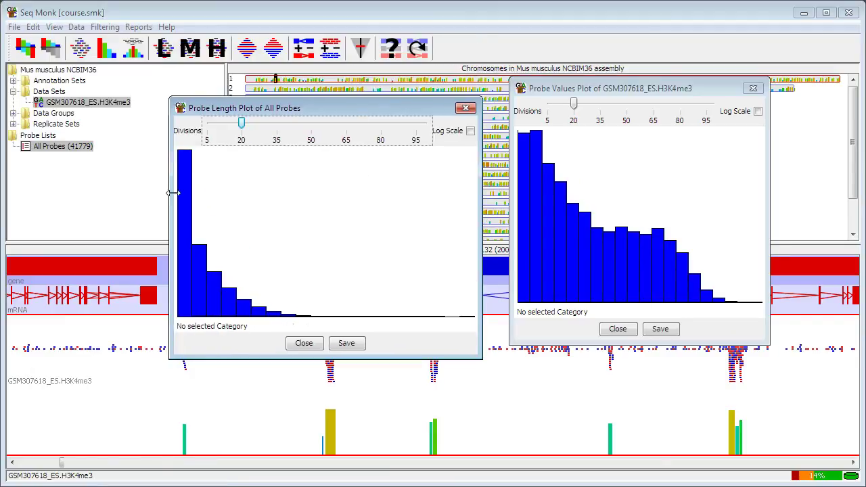
{"action": "left_click_drag", "start_coordinate": [240, 123], "coordinate": [339, 124]}
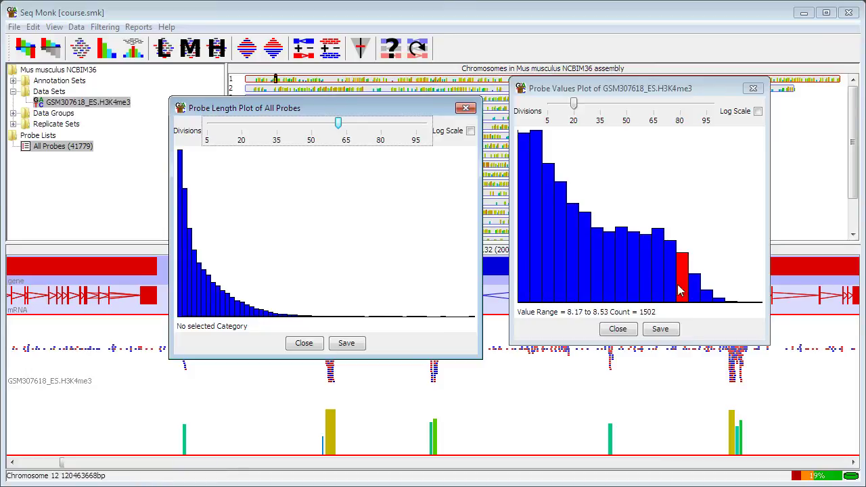
- Filter individual probes to values of at least 6 in exactly 1 data store, keeping the name 'Value above 6.0'
{"action": "left_click", "coordinate": [105, 27]}
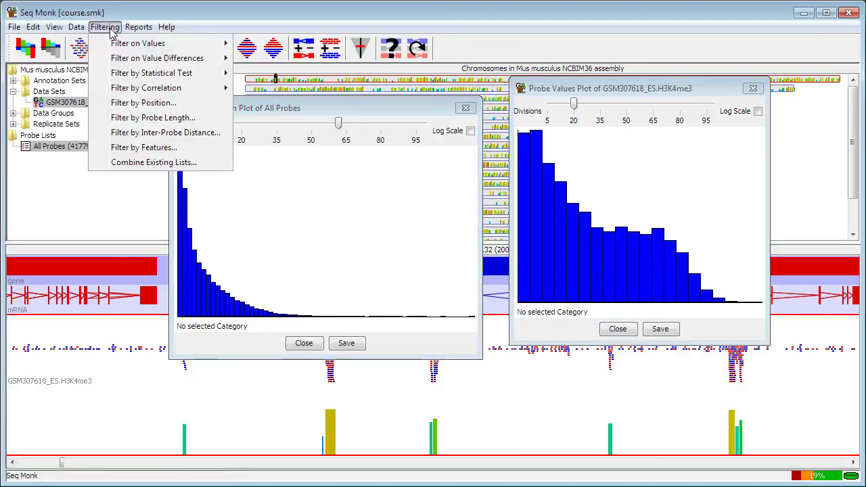
{"action": "mouse_move", "coordinate": [117, 46]}
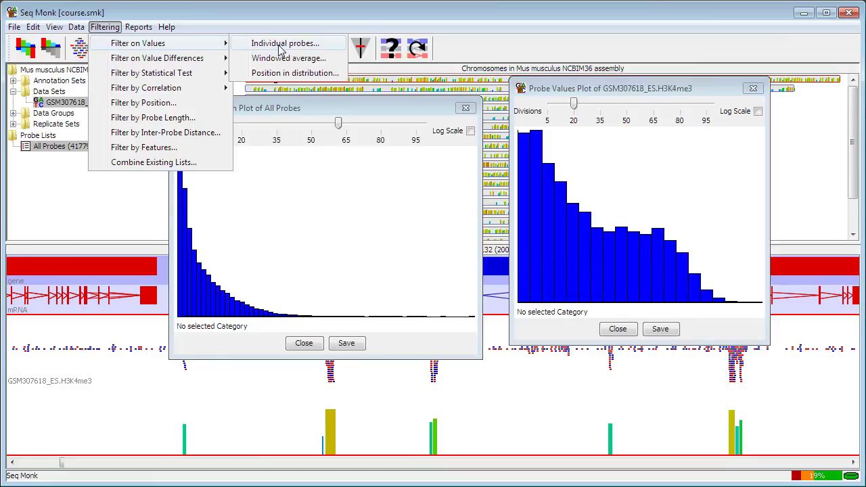
{"action": "left_click", "coordinate": [279, 45]}
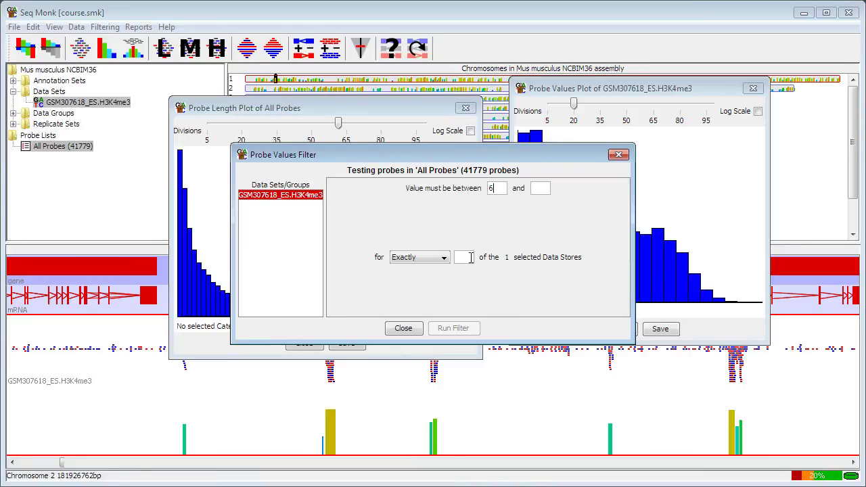
{"action": "type", "text": "1"}
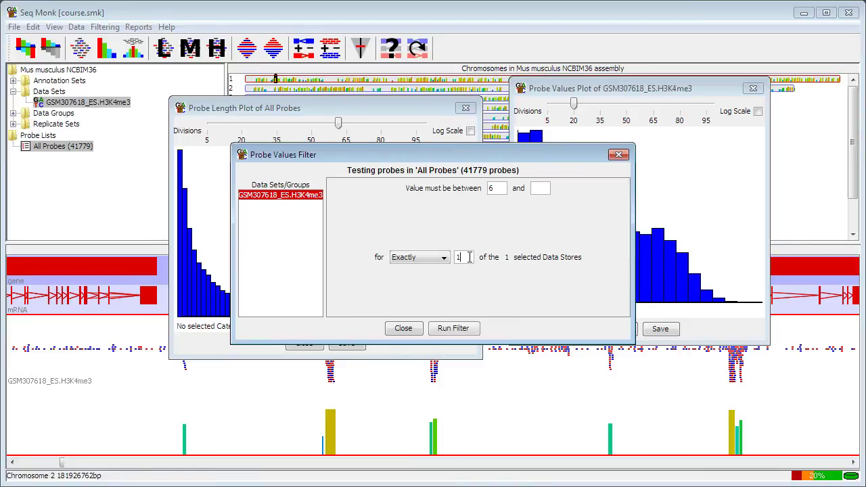
{"action": "left_click", "coordinate": [464, 330]}
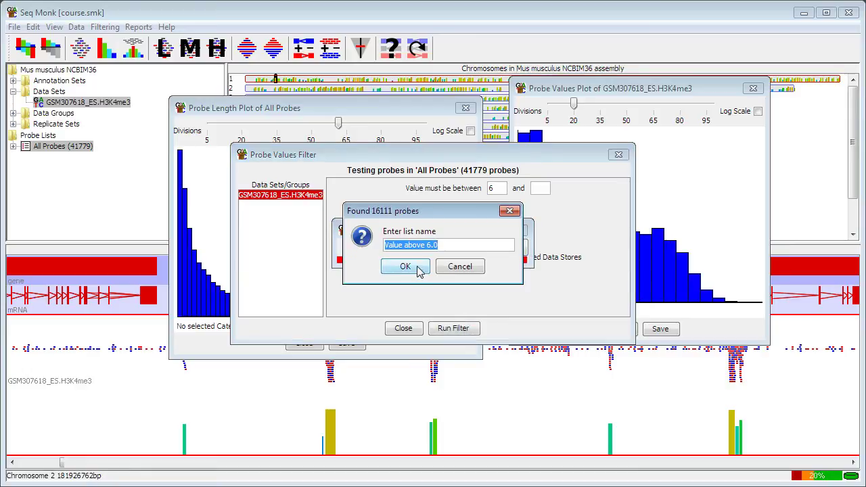
{"action": "left_click", "coordinate": [414, 265]}
- Select the new Value above 6.0 list, close the filter, and move the length histogram up-right
{"action": "left_click", "coordinate": [12, 146]}
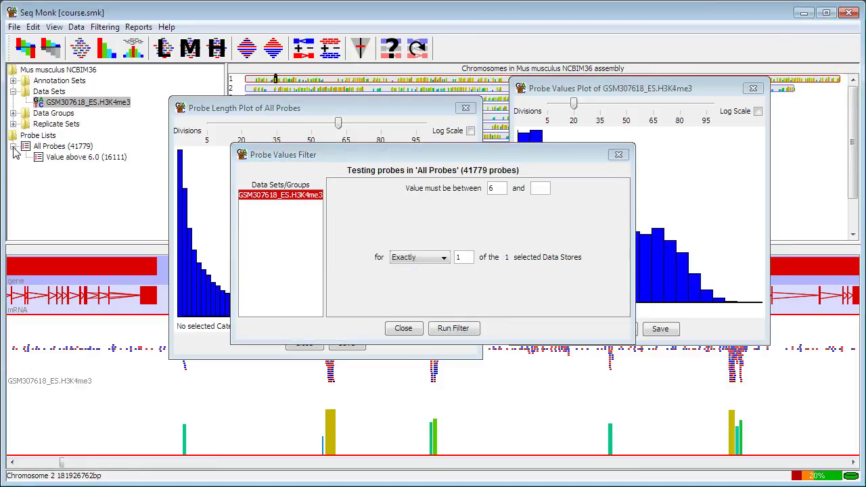
{"action": "left_click", "coordinate": [72, 160]}
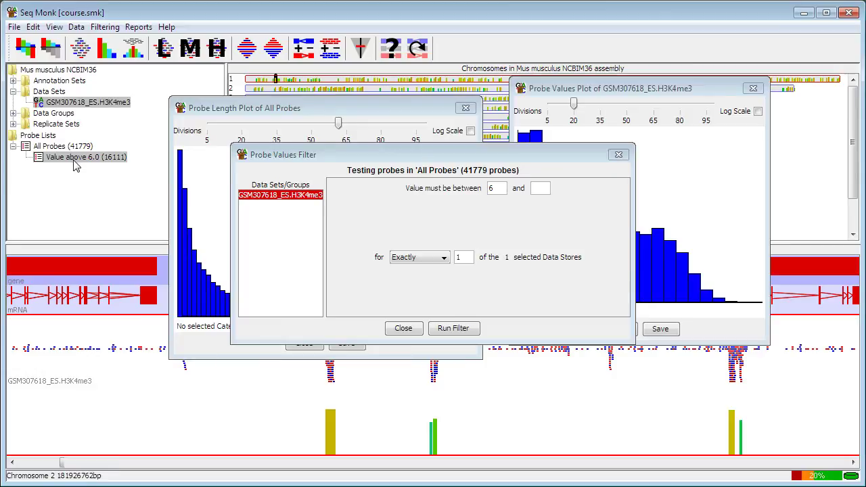
{"action": "left_click", "coordinate": [403, 328]}
{"action": "left_click_drag", "start_coordinate": [376, 110], "coordinate": [440, 70]}
- Show the Value above 6.0 length histogram, re-bin it and arrange it beside the All Probes plot
{"action": "right_click", "coordinate": [91, 161]}
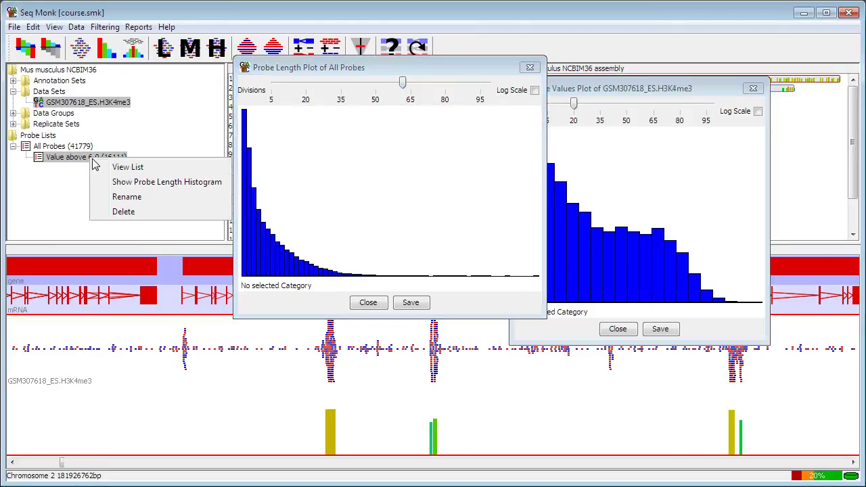
{"action": "left_click", "coordinate": [142, 186]}
{"action": "left_click_drag", "start_coordinate": [265, 65], "coordinate": [419, 70]}
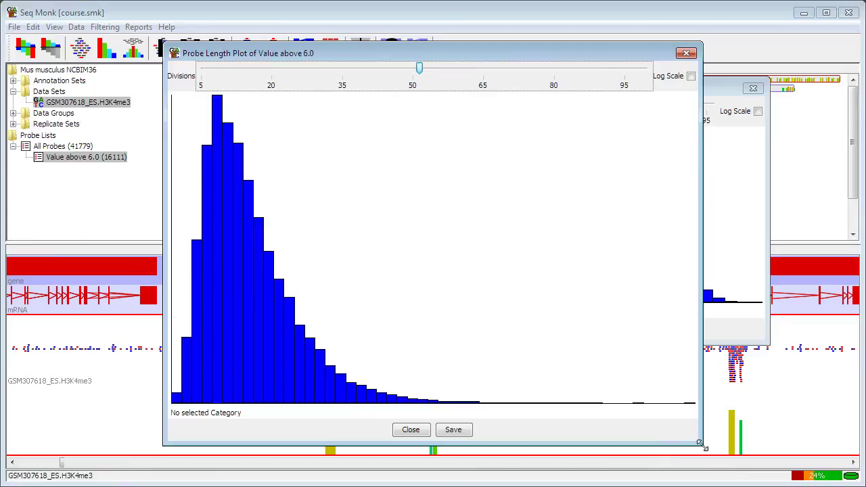
{"action": "left_click_drag", "start_coordinate": [701, 445], "coordinate": [430, 287]}
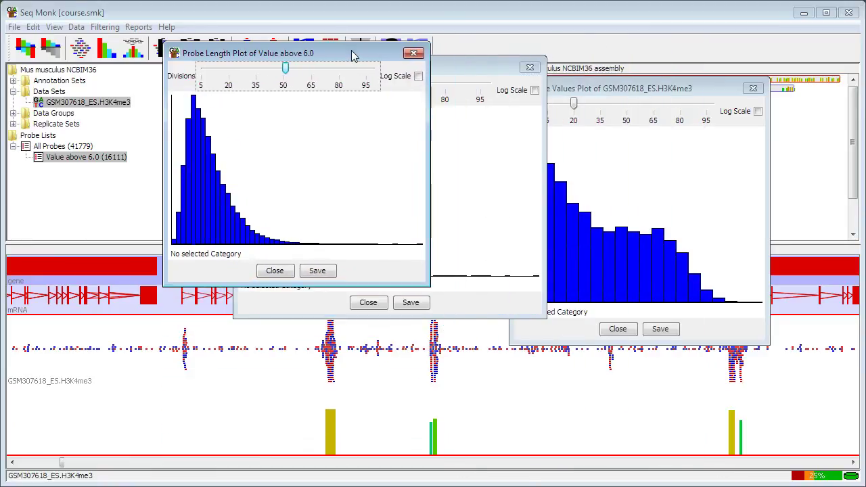
{"action": "left_click_drag", "start_coordinate": [351, 57], "coordinate": [736, 78]}
{"action": "left_click_drag", "start_coordinate": [477, 64], "coordinate": [348, 60]}
{"action": "left_click_drag", "start_coordinate": [689, 80], "coordinate": [555, 68]}
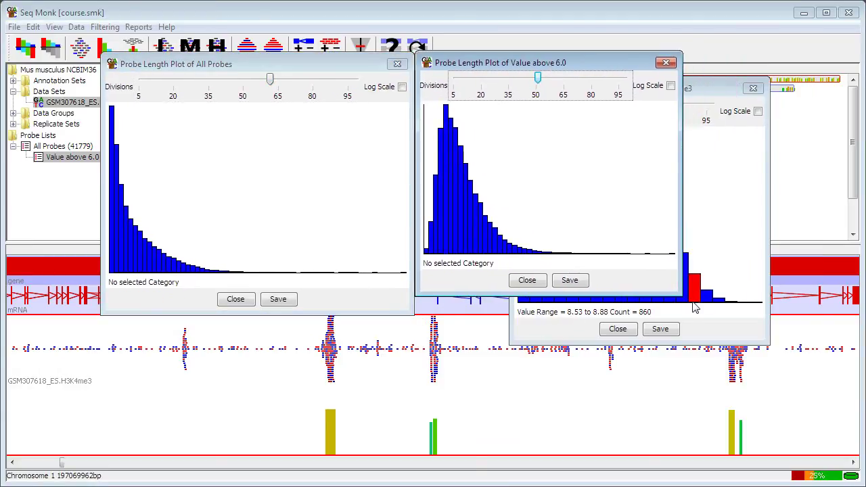
{"action": "left_click_drag", "start_coordinate": [681, 295], "coordinate": [751, 315]}
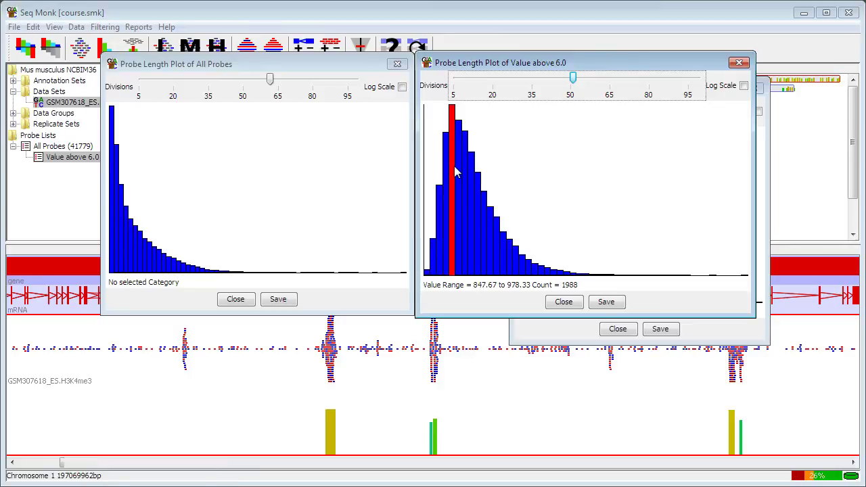
- Reposition the Value above 6.0 histogram, then close both probe length histograms
{"action": "left_click_drag", "start_coordinate": [610, 63], "coordinate": [357, 132]}
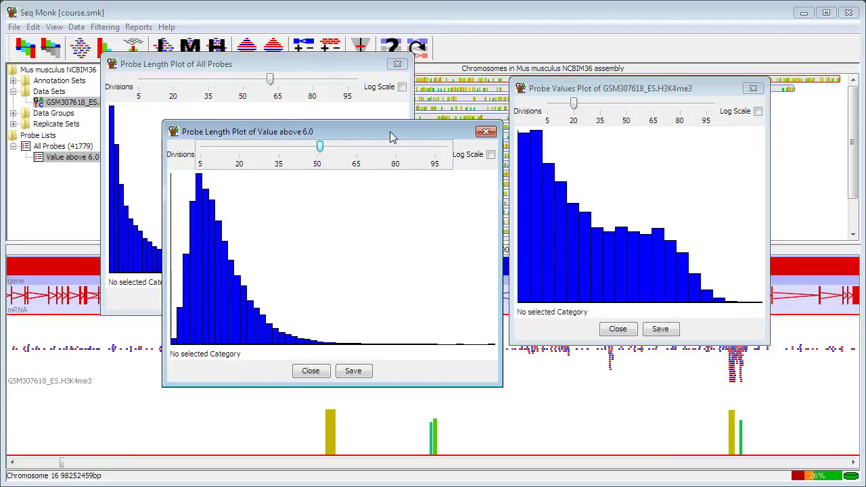
{"action": "left_click_drag", "start_coordinate": [391, 137], "coordinate": [498, 81]}
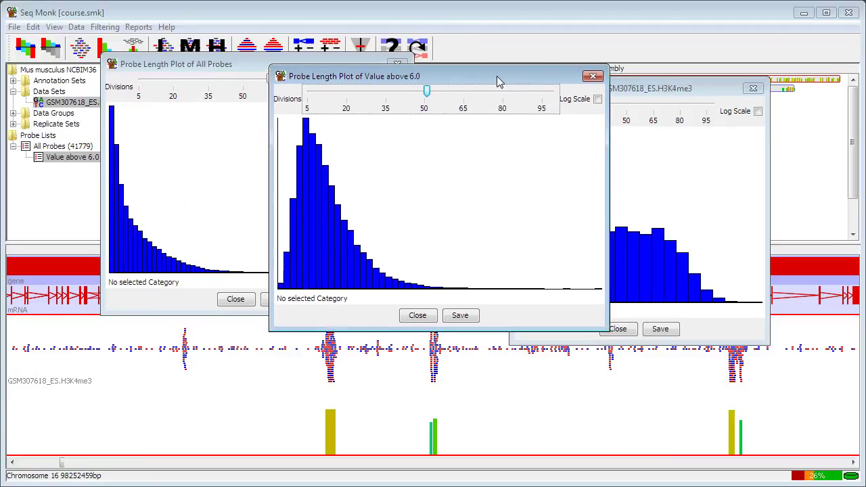
{"action": "left_click", "coordinate": [417, 316]}
{"action": "left_click", "coordinate": [246, 302]}
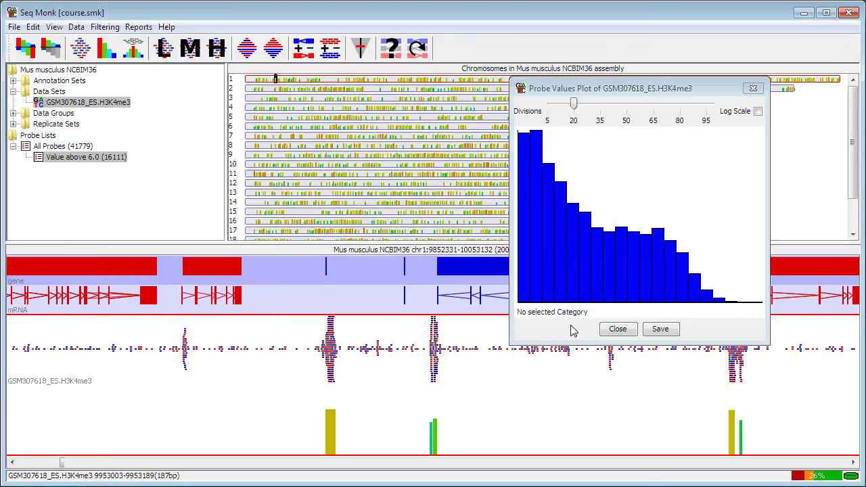
- Close the value histogram and requantitate read counts with probe-length correction, no total-count correction, duplicates once
{"action": "left_click", "coordinate": [616, 329]}
{"action": "left_click", "coordinate": [77, 28]}
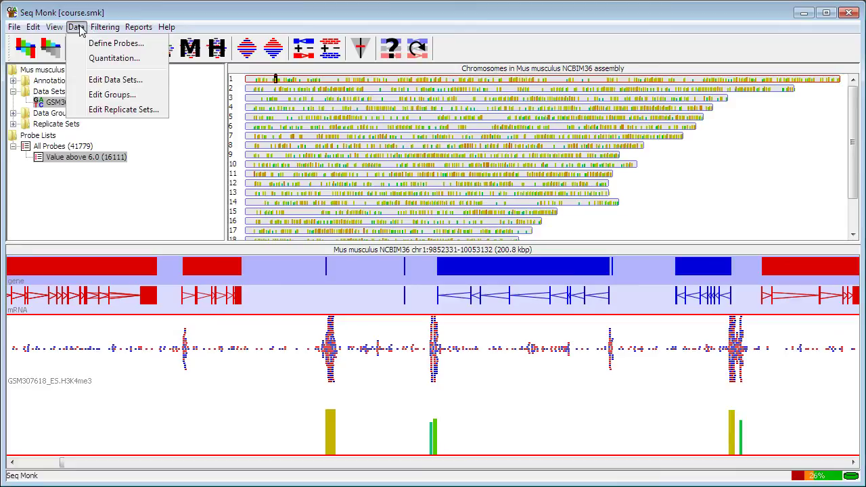
{"action": "left_click", "coordinate": [96, 59]}
{"action": "left_click_drag", "start_coordinate": [353, 90], "coordinate": [405, 78]}
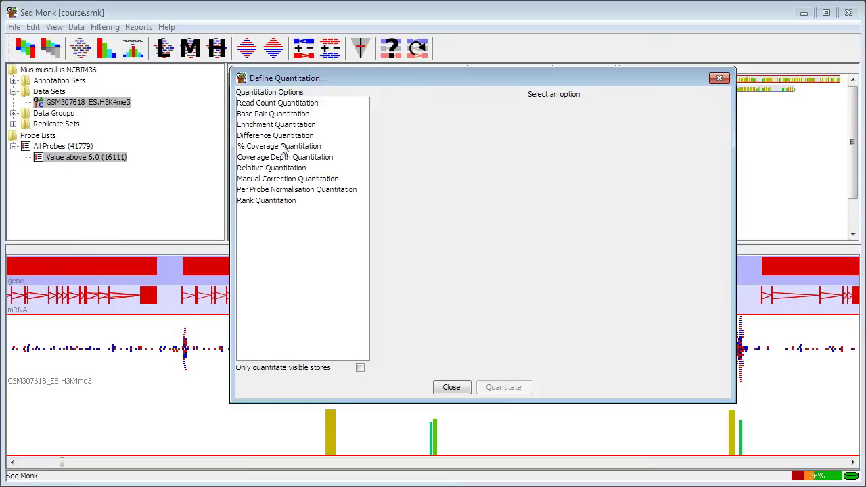
{"action": "left_click", "coordinate": [299, 105]}
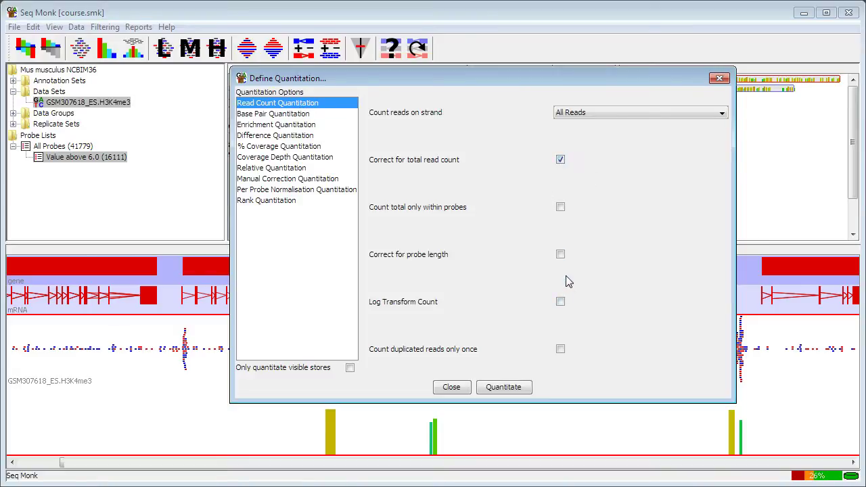
{"action": "left_click", "coordinate": [561, 161]}
{"action": "left_click", "coordinate": [562, 257]}
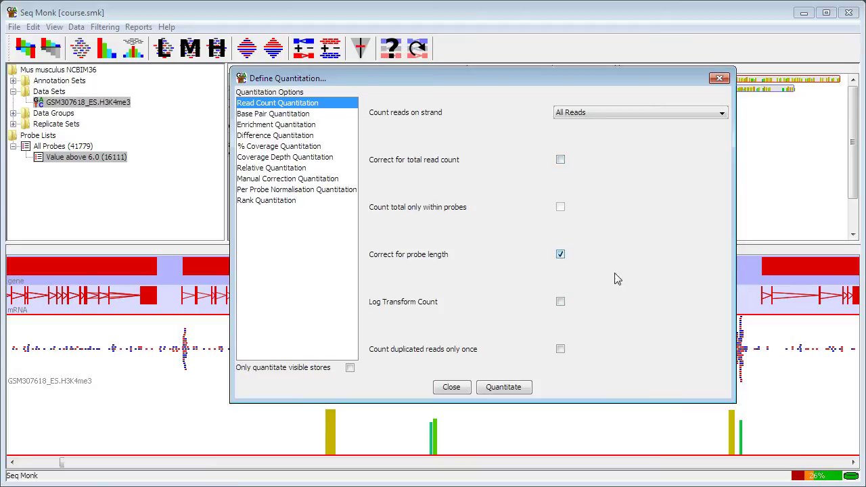
{"action": "left_click", "coordinate": [560, 349]}
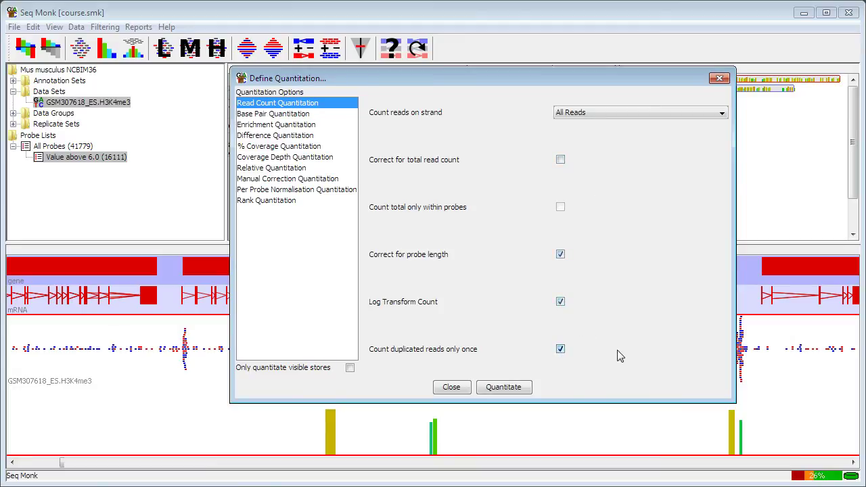
{"action": "left_click", "coordinate": [520, 388]}
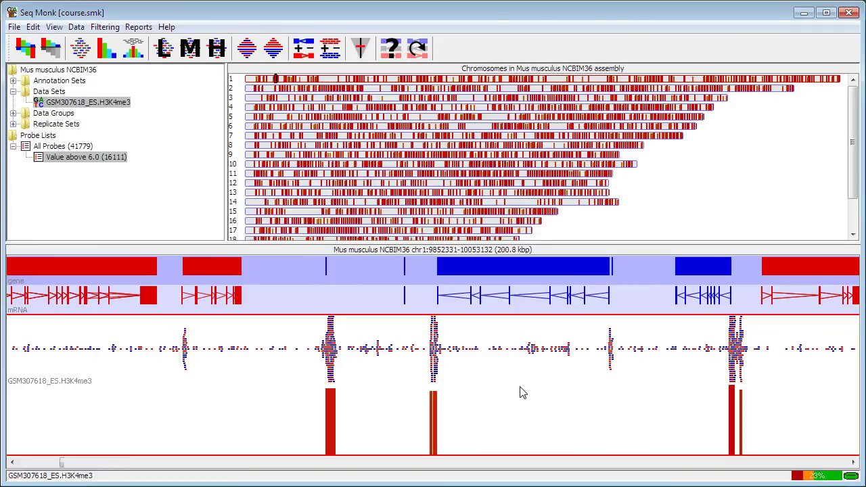
- Show the All Probes value histogram with about 45 bins and move it right
{"action": "left_click", "coordinate": [55, 147]}
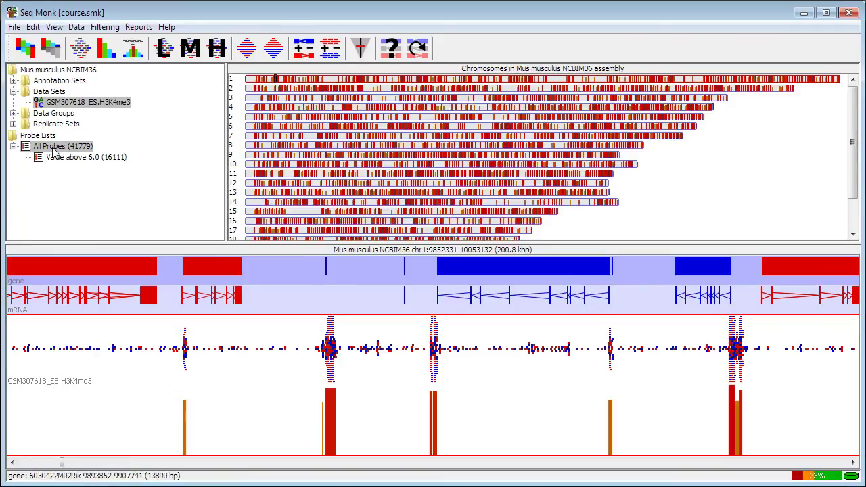
{"action": "right_click", "coordinate": [77, 109]}
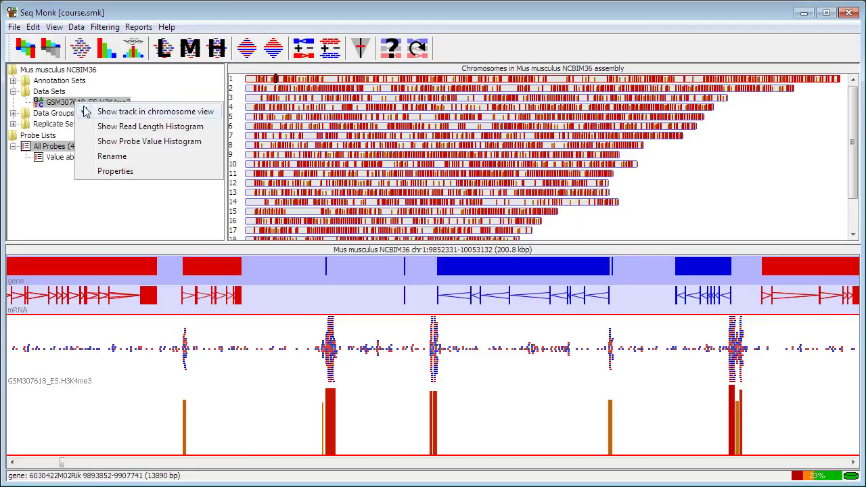
{"action": "left_click", "coordinate": [130, 140]}
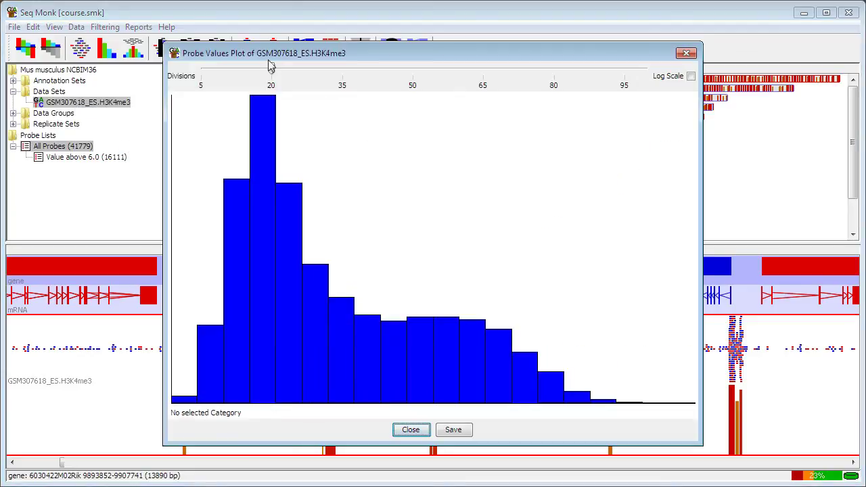
{"action": "left_click_drag", "start_coordinate": [270, 68], "coordinate": [376, 70]}
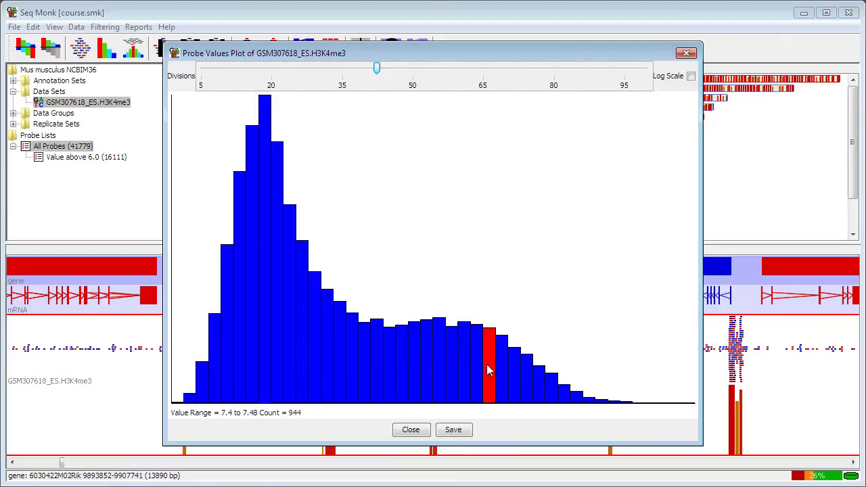
{"action": "left_click_drag", "start_coordinate": [399, 57], "coordinate": [521, 55]}
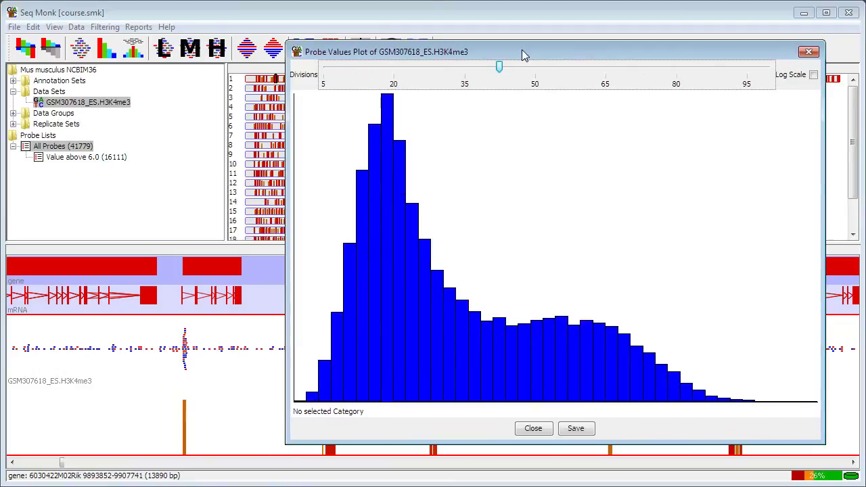
- Show a small Value above 6.0 value histogram, arrange both side by side, and close the all-probes one
{"action": "left_click", "coordinate": [76, 160]}
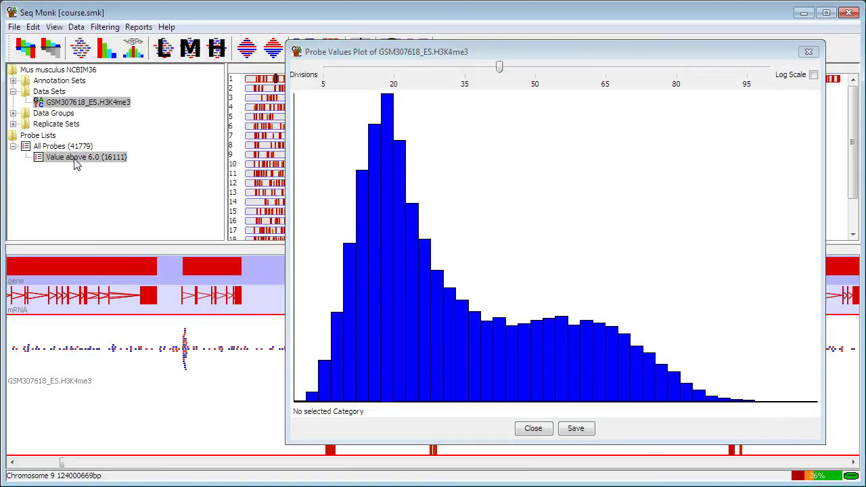
{"action": "right_click", "coordinate": [82, 102]}
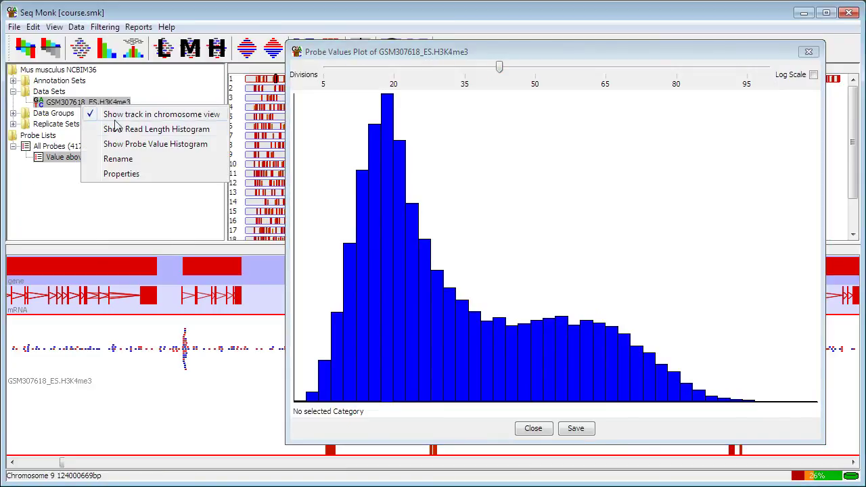
{"action": "left_click", "coordinate": [136, 150]}
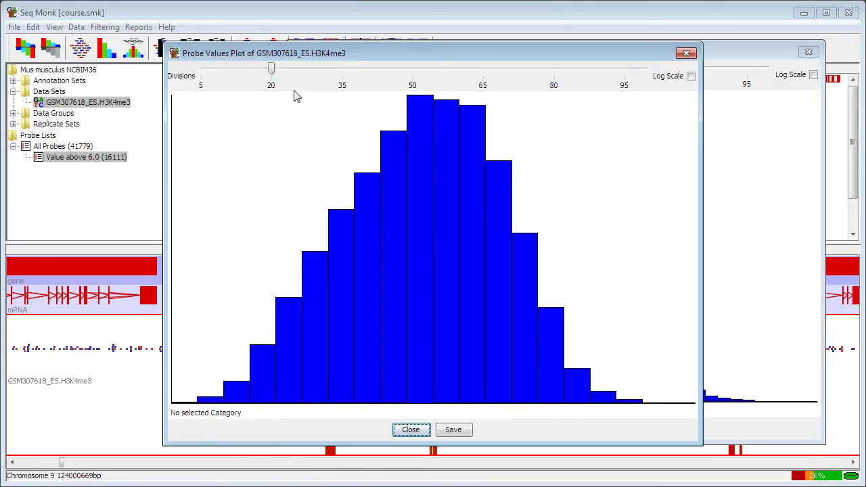
{"action": "left_click_drag", "start_coordinate": [332, 60], "coordinate": [384, 68]}
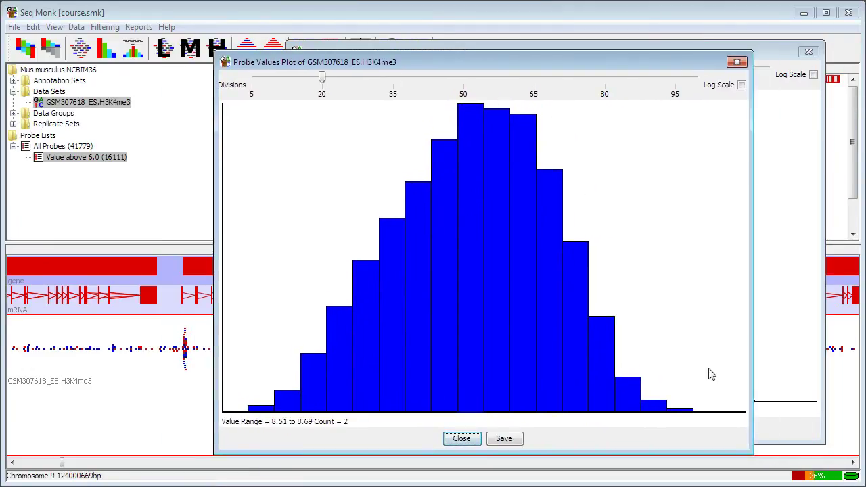
{"action": "left_click_drag", "start_coordinate": [749, 453], "coordinate": [459, 262]}
{"action": "left_click_drag", "start_coordinate": [362, 61], "coordinate": [189, 85]}
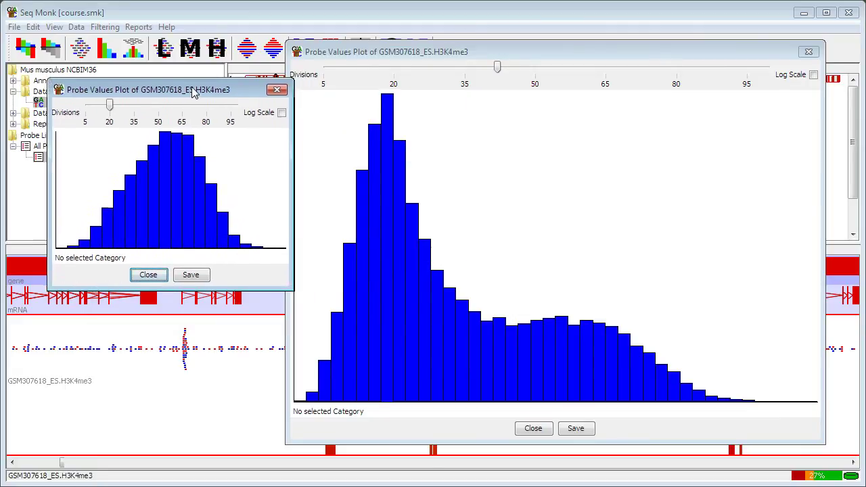
{"action": "left_click_drag", "start_coordinate": [824, 444], "coordinate": [543, 282]}
{"action": "left_click_drag", "start_coordinate": [473, 54], "coordinate": [636, 106]}
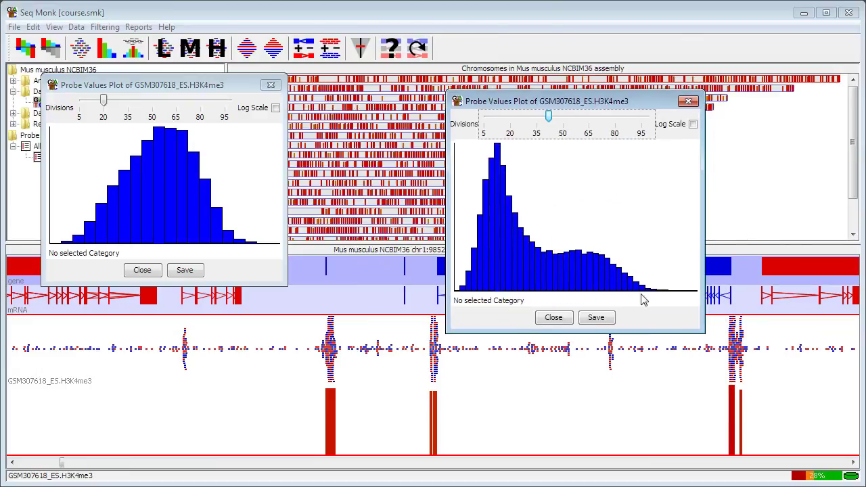
{"action": "left_click", "coordinate": [553, 318]}
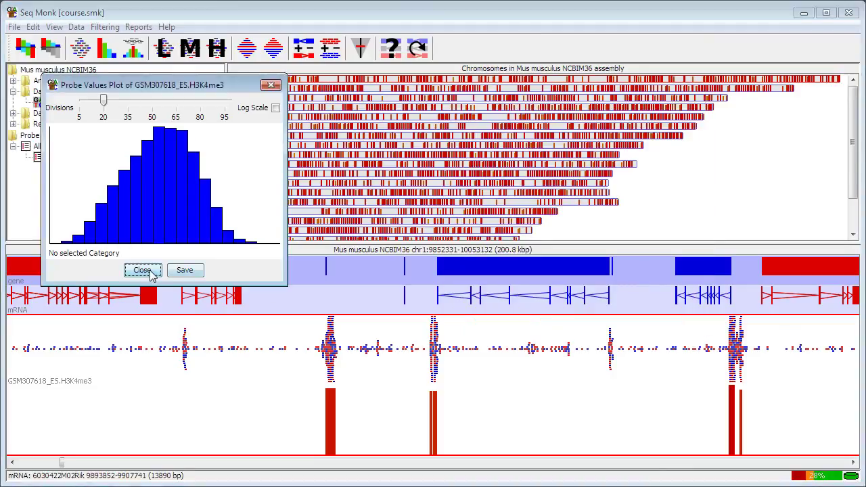
- Close the last histogram and view chr1 10061266–10376949 around a single H3K4me3 peak
{"action": "left_click", "coordinate": [142, 270]}
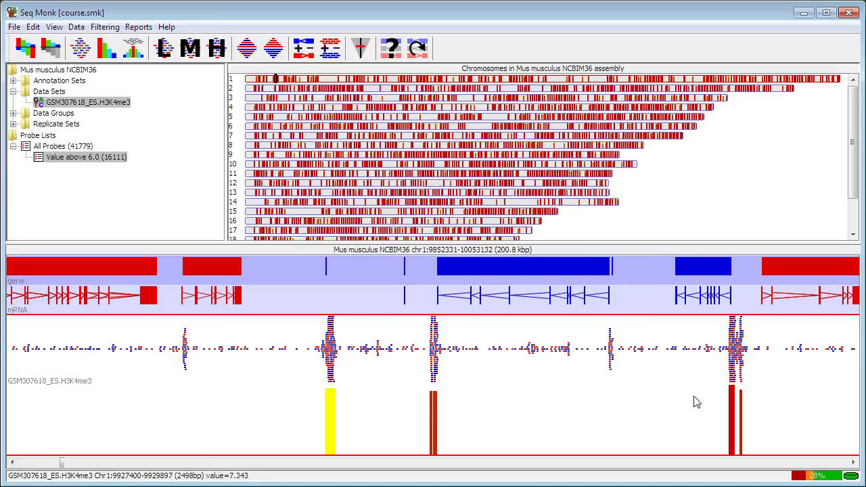
{"action": "scroll", "coordinate": [696, 402], "scroll_direction": "down", "scroll_amount": 2}
{"action": "left_click_drag", "start_coordinate": [697, 398], "coordinate": [740, 399]}
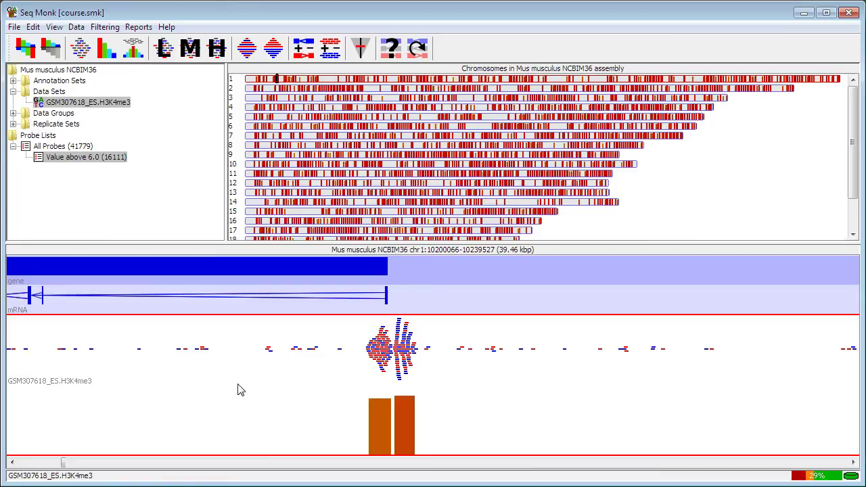
{"action": "scroll", "coordinate": [240, 389], "scroll_direction": "down", "scroll_amount": 3}
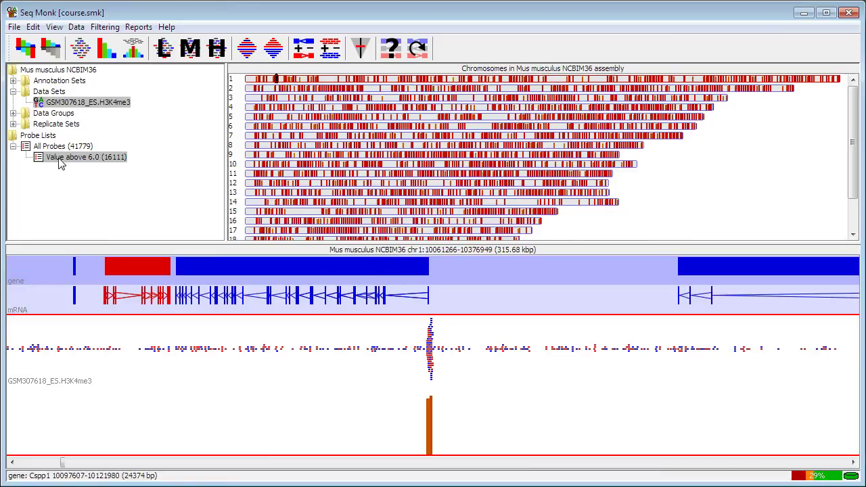
- Create an Annotated Probe Report for the 'Value above 6.0' list, annotated with surrounding or downstream mRNA features
{"action": "left_click", "coordinate": [138, 27]}
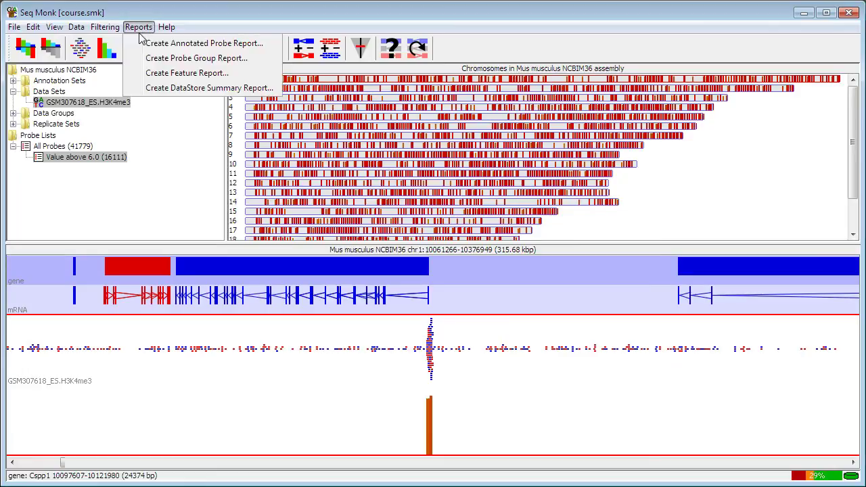
{"action": "left_click", "coordinate": [161, 47]}
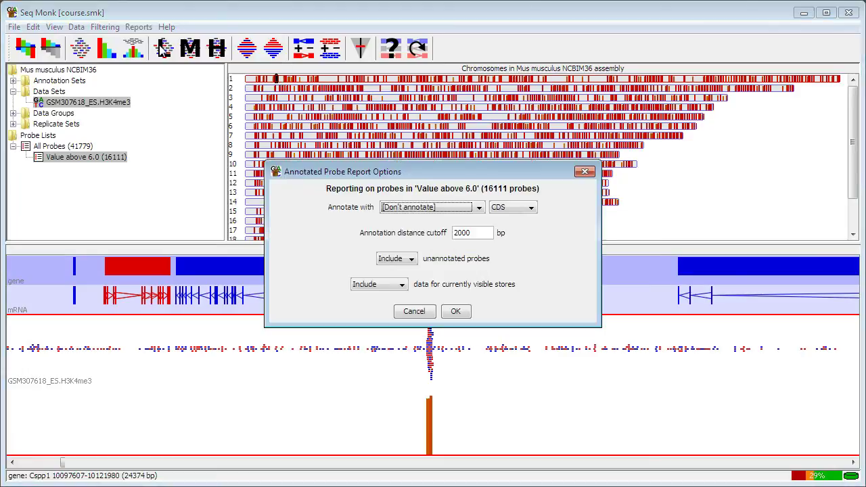
{"action": "left_click", "coordinate": [432, 208]}
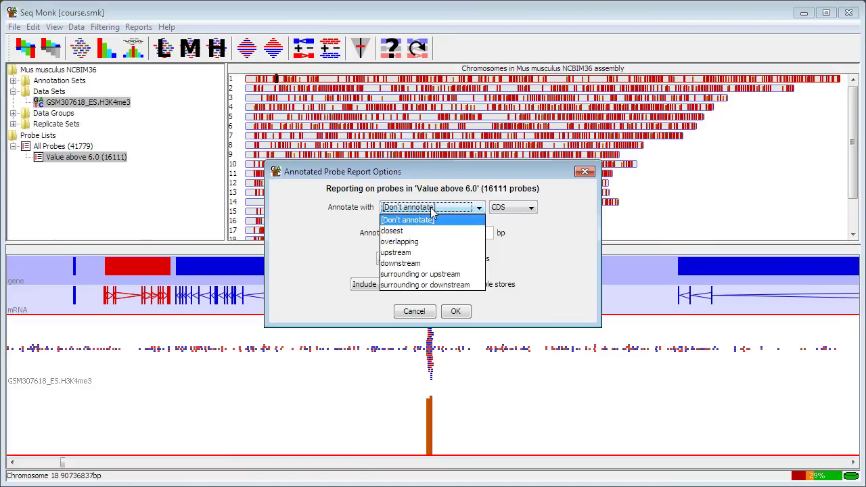
{"action": "left_click", "coordinate": [443, 285]}
{"action": "left_click", "coordinate": [520, 208]}
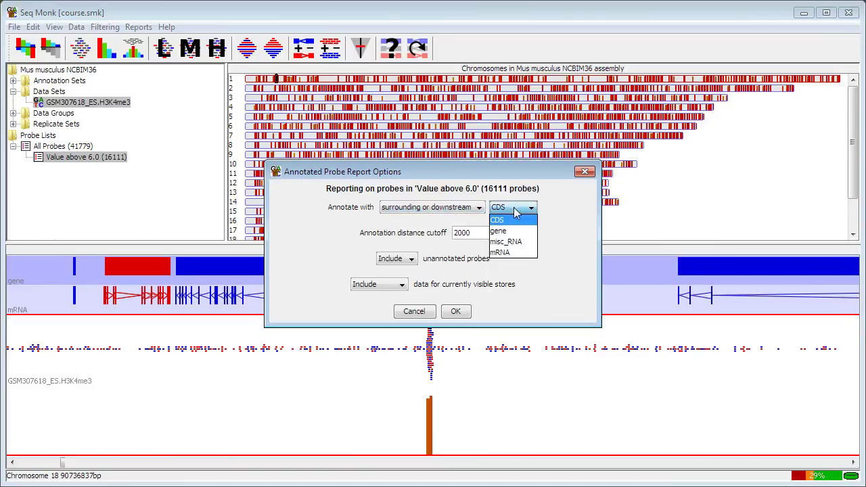
{"action": "left_click", "coordinate": [514, 255]}
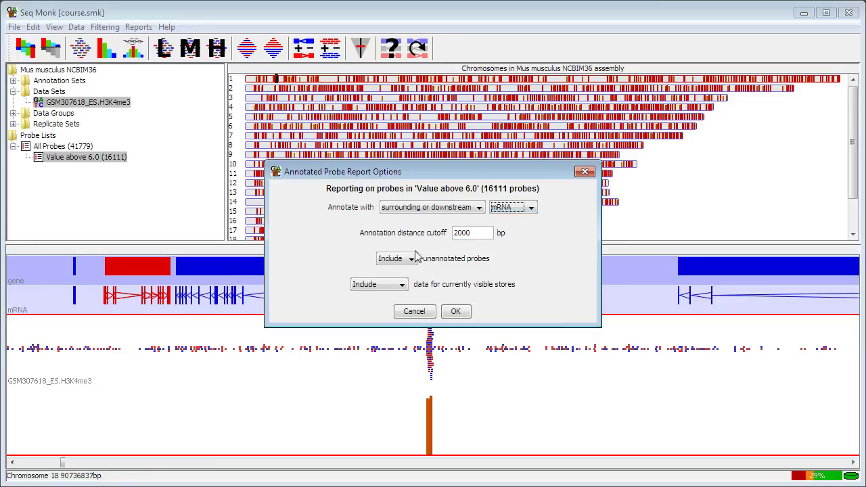
{"action": "left_click", "coordinate": [456, 312]}
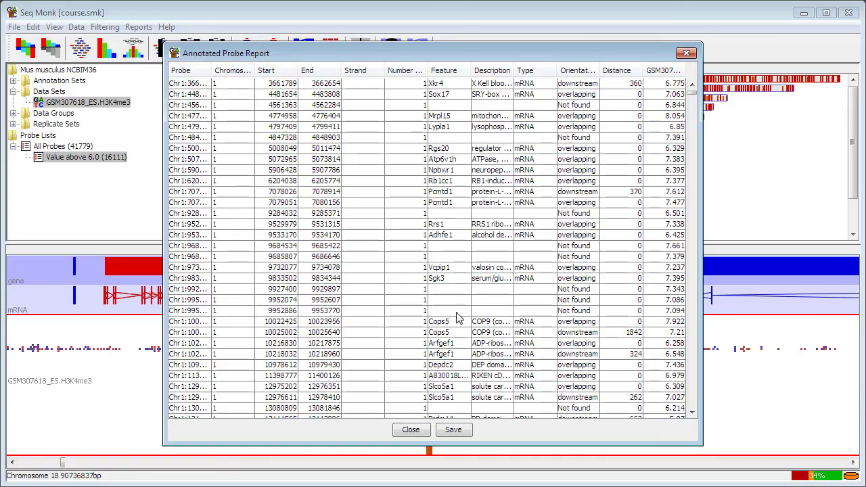
- Enlarge the report window, scroll through its feature, orientation and distance table, then close it
{"action": "left_click_drag", "start_coordinate": [539, 51], "coordinate": [460, 47]}
{"action": "mouse_move", "coordinate": [623, 441]}
{"action": "left_mouse_down"}
{"action": "mouse_move", "coordinate": [727, 357]}
{"action": "mouse_move", "coordinate": [795, 331]}
{"action": "mouse_move", "coordinate": [808, 358]}
{"action": "left_mouse_up"}
{"action": "left_click_drag", "start_coordinate": [587, 54], "coordinate": [557, 65]}
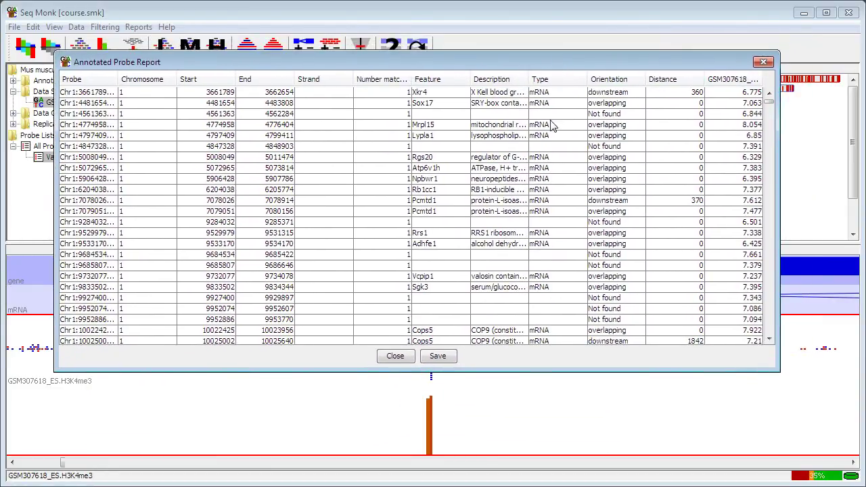
{"action": "scroll", "coordinate": [436, 218], "scroll_direction": "down", "scroll_amount": 15}
{"action": "scroll", "coordinate": [436, 228], "scroll_direction": "up", "scroll_amount": 15}
{"action": "left_click", "coordinate": [395, 357]}
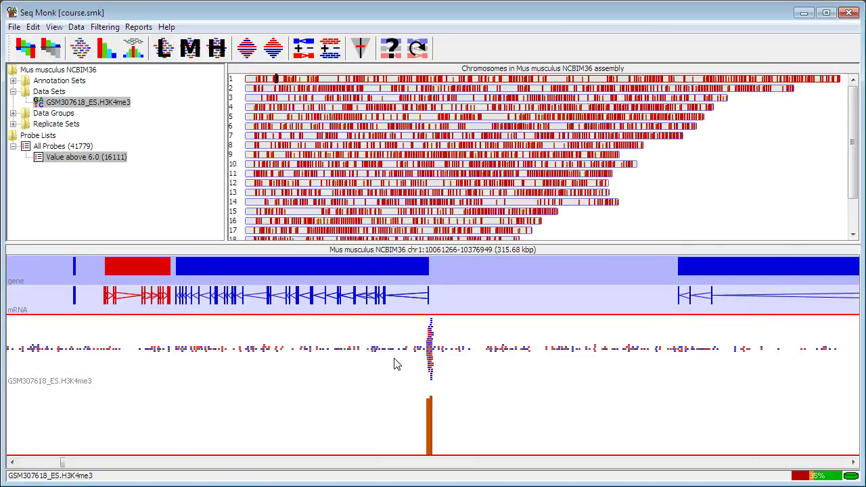